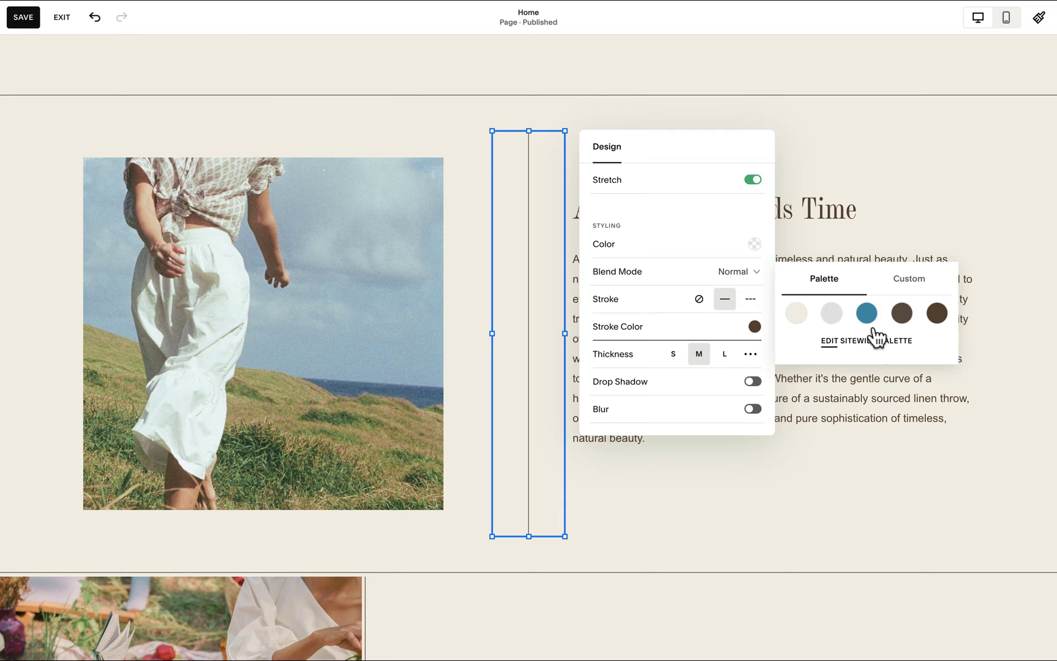
Set the vertical line's stroke to the blue palette swatch and scroll down to Artful Stories and Scenes.
click(862, 317)
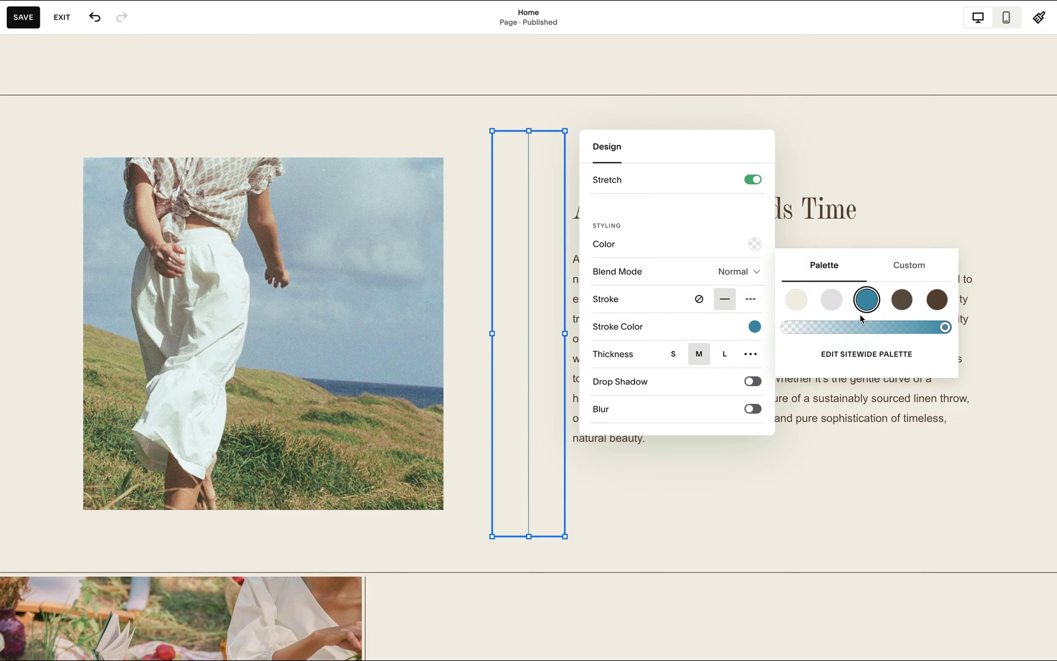
click(898, 237)
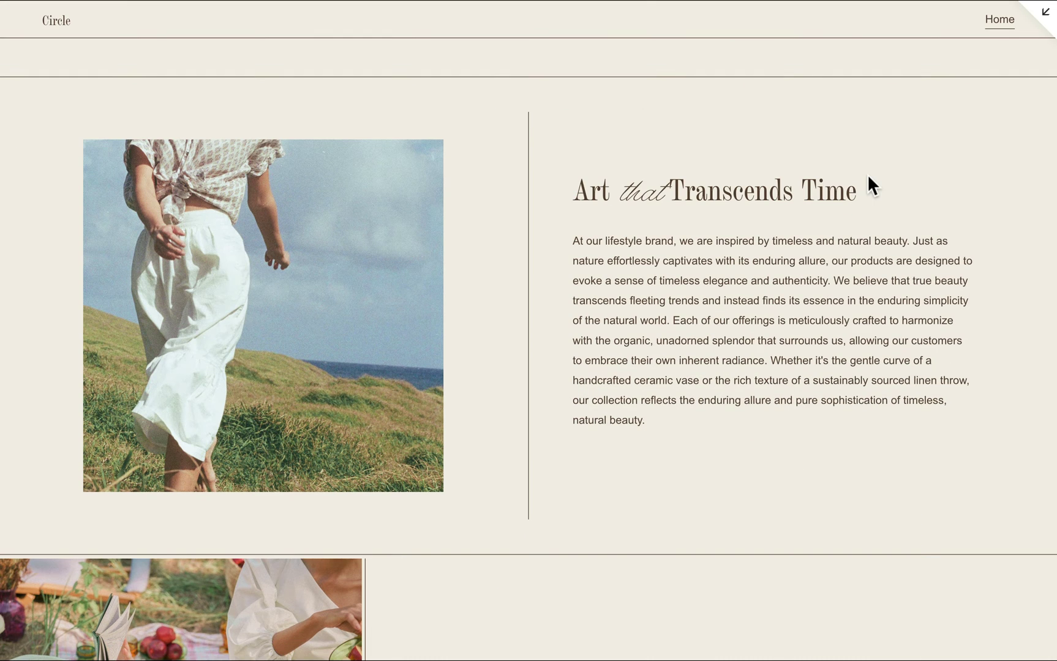
scroll(867, 177, down, 7)
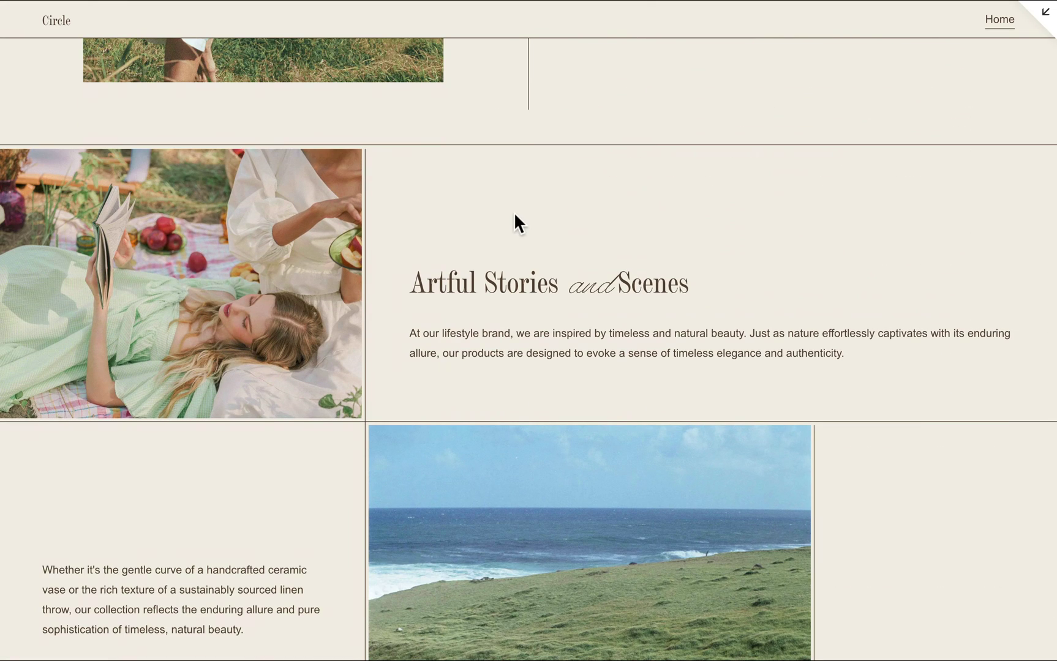
scroll(596, 436, down, 1)
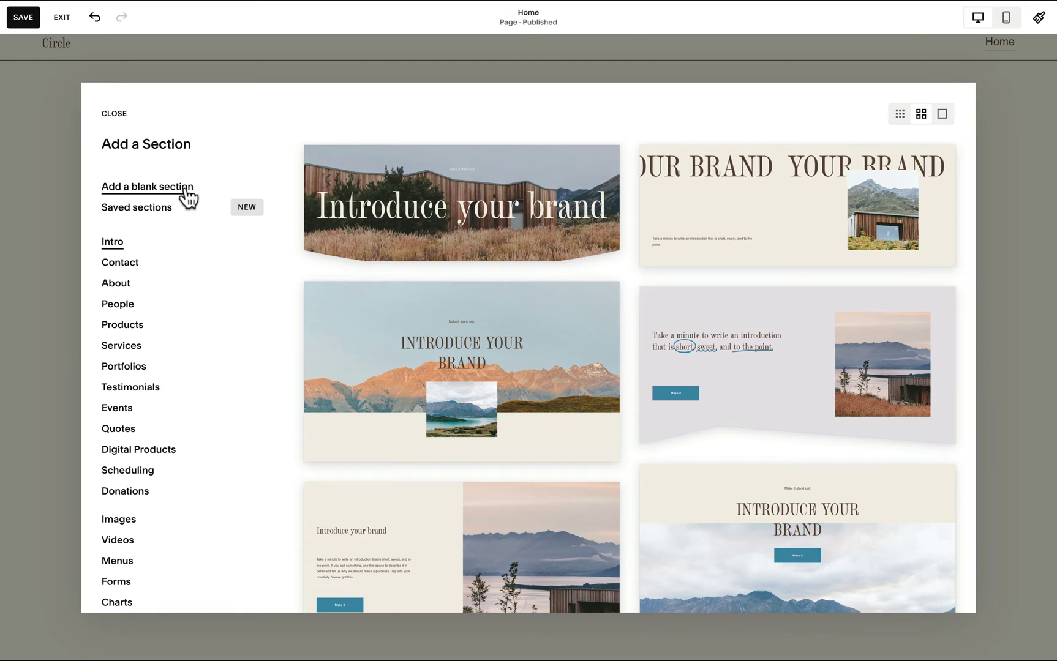
Add a blank section below the hero with a Shape block centred and resized tall and narrow.
click(186, 190)
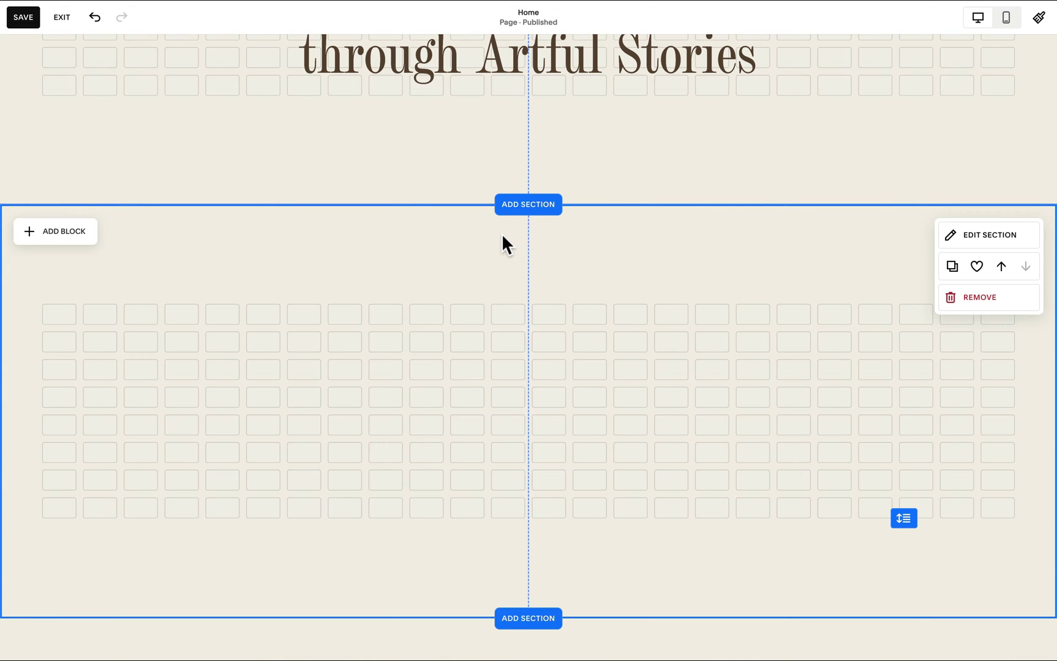
scroll(501, 234, up, 2)
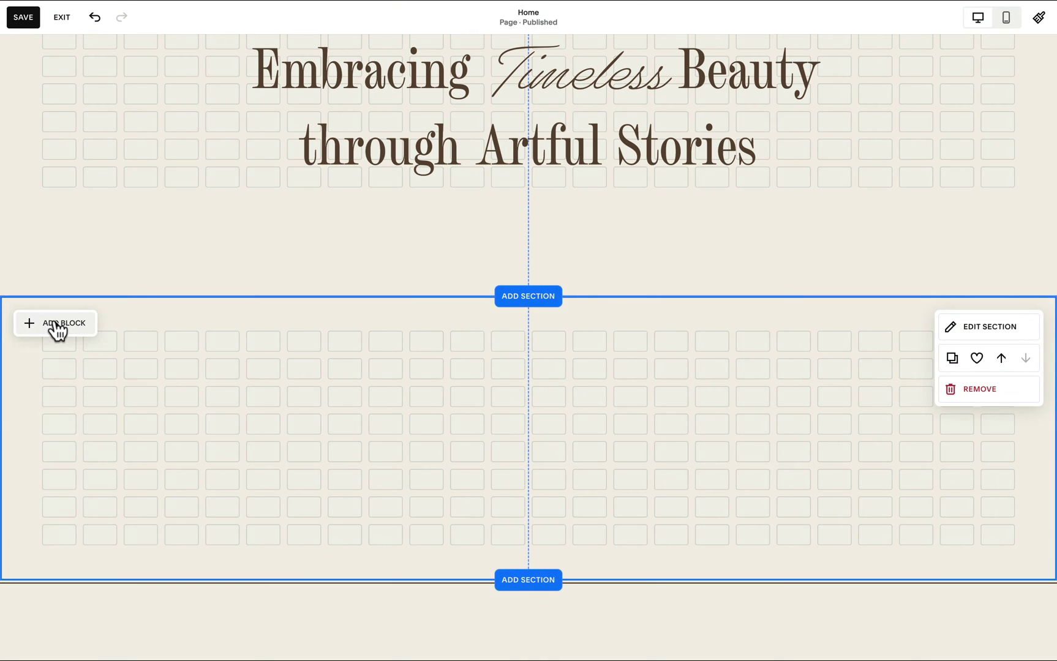
click(56, 326)
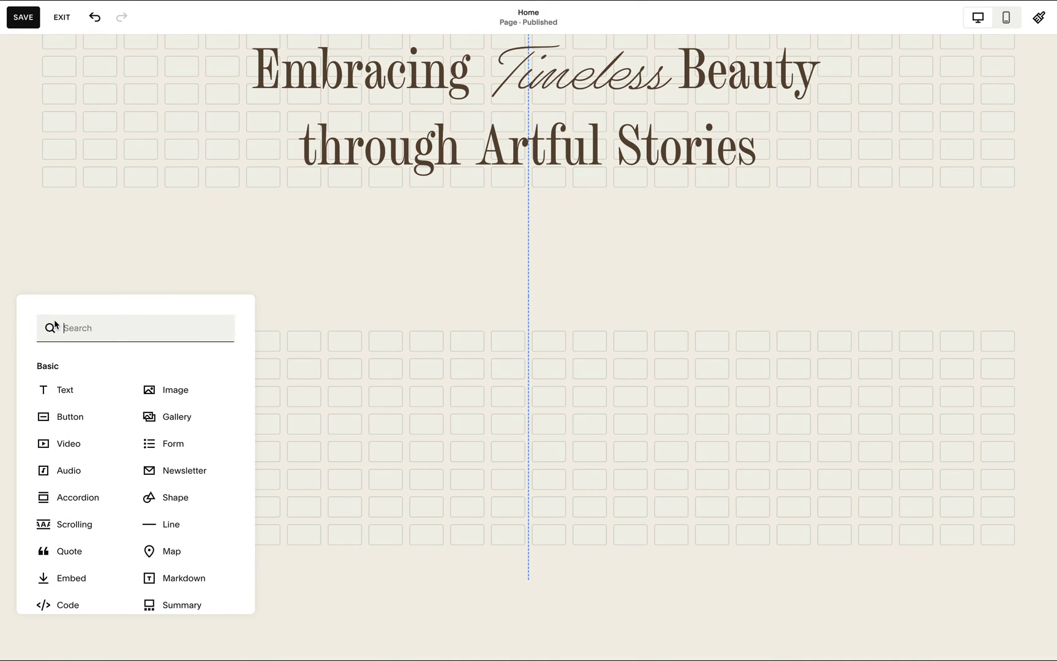
text(sha)
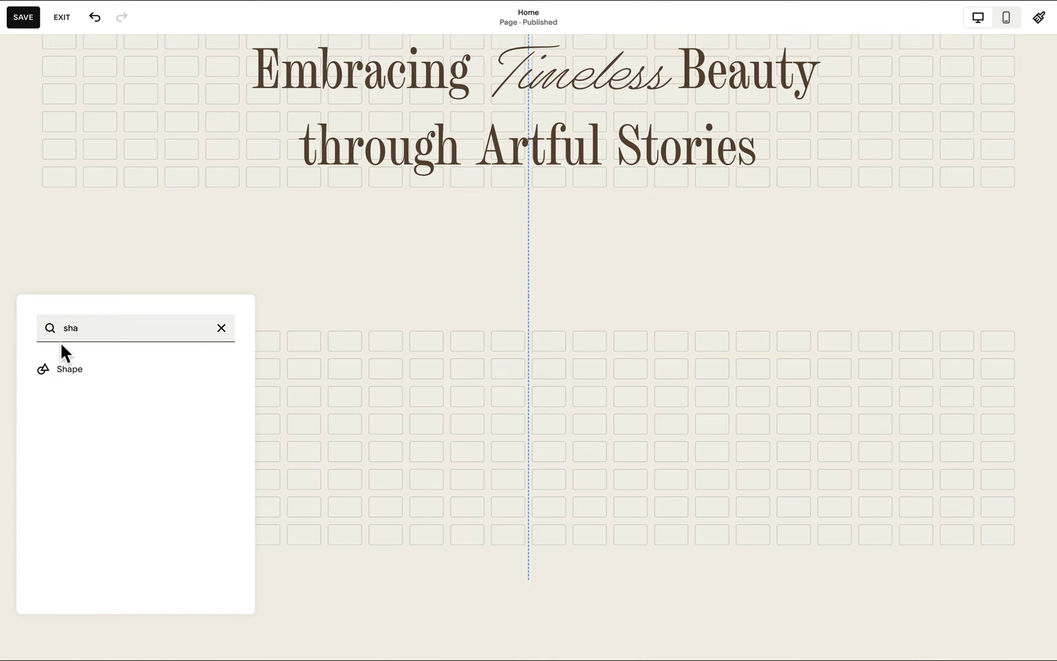
click(71, 368)
drag(76, 370, 585, 376)
drag(726, 407, 564, 423)
drag(528, 506, 528, 569)
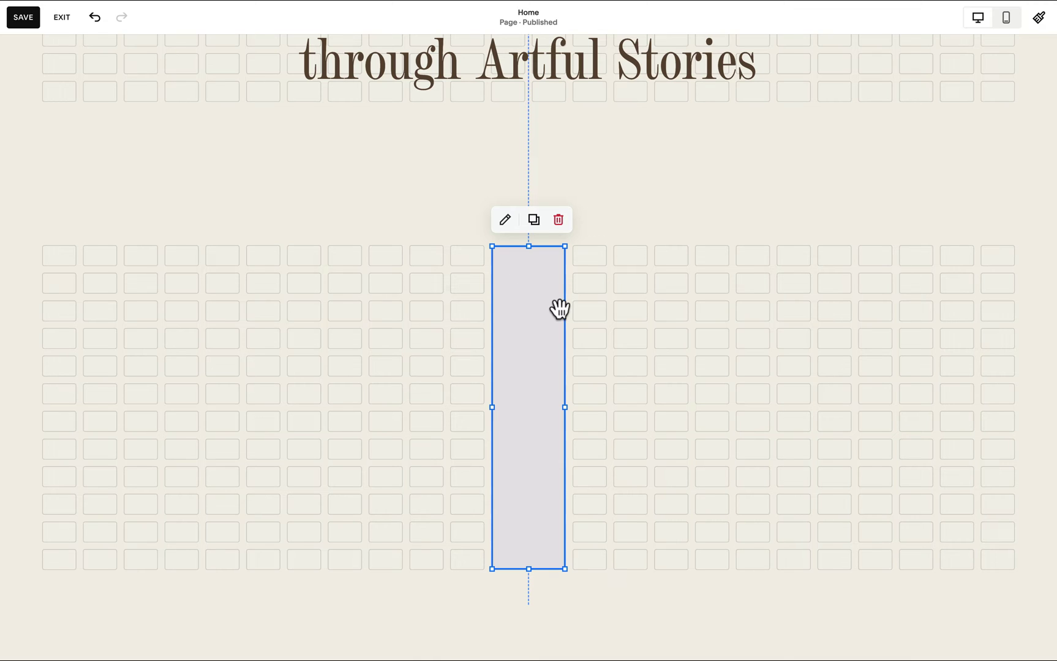
Change the narrow shape block to the tapered keystone shape and save the page.
double_click(536, 496)
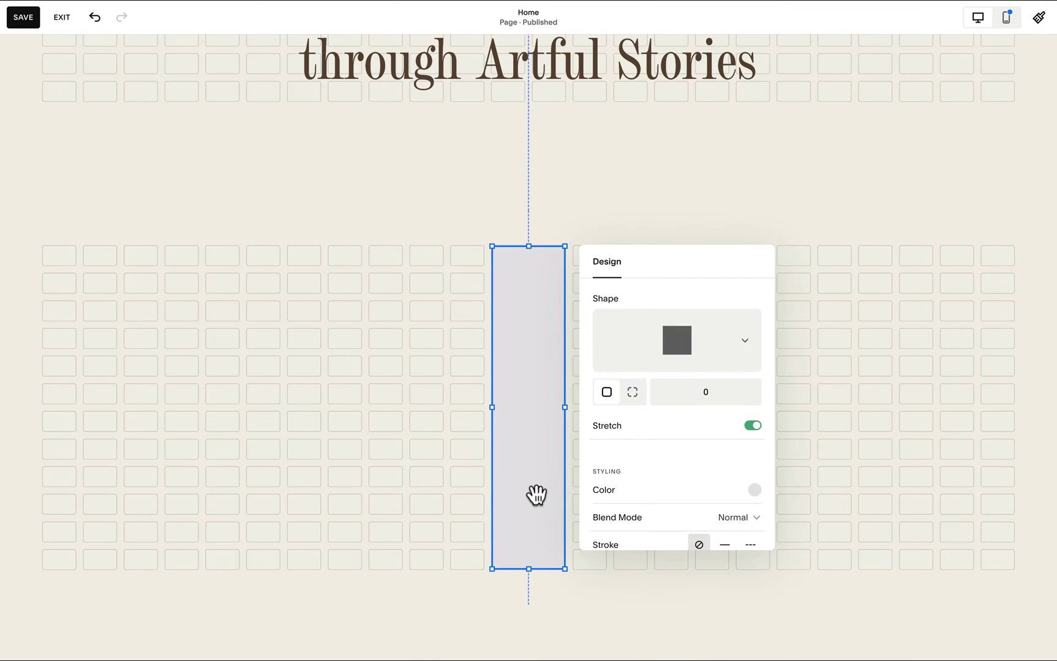
click(717, 361)
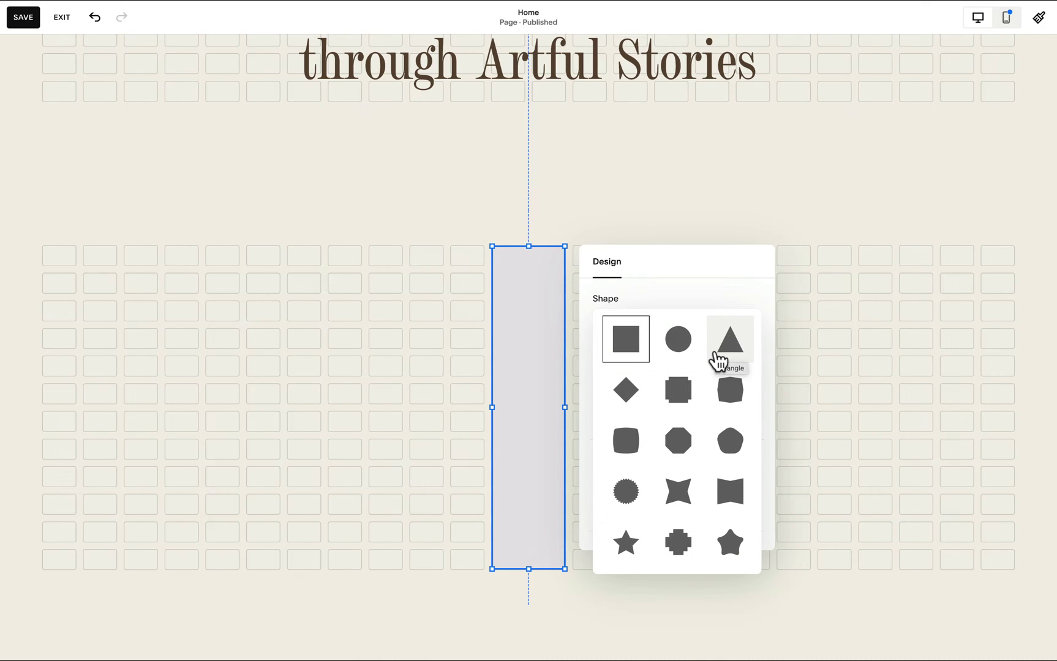
scroll(673, 418, down, 5)
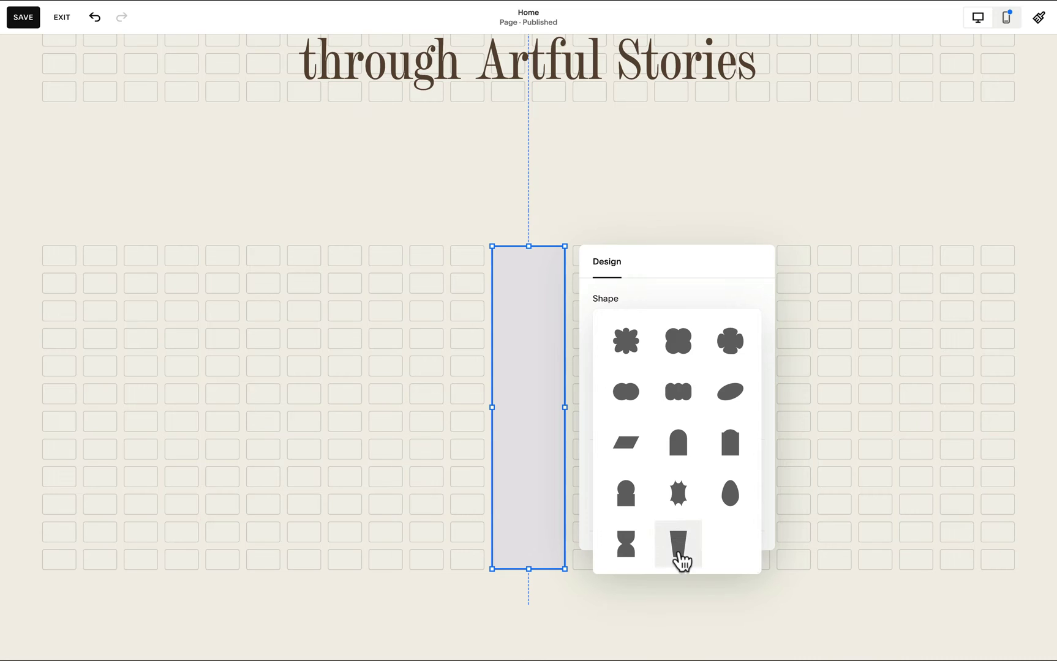
click(679, 545)
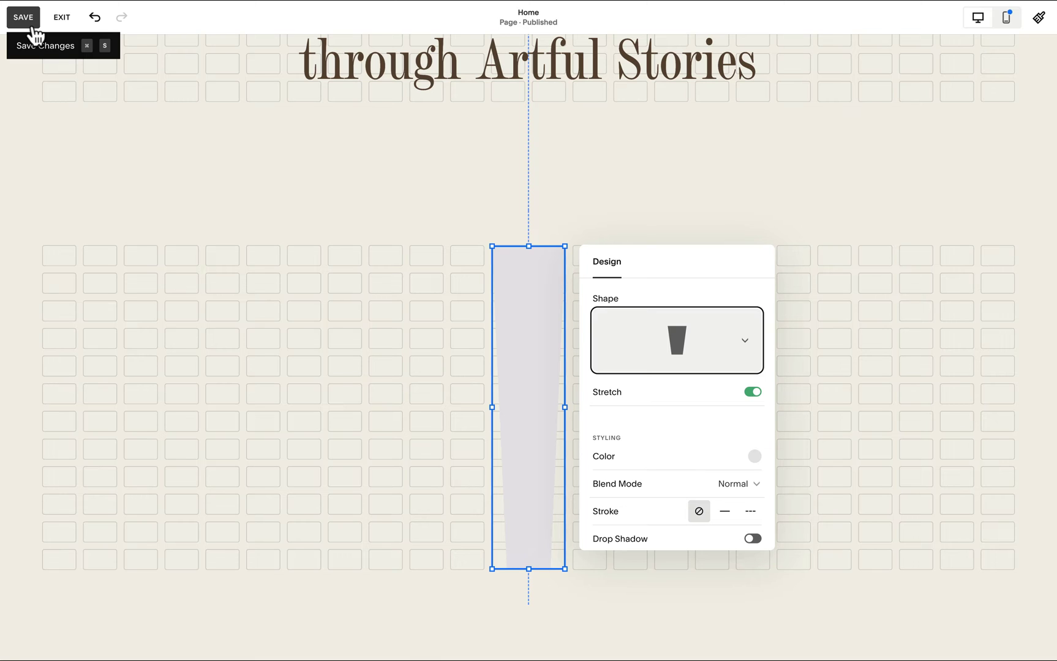
click(34, 27)
scroll(794, 422, down, 1)
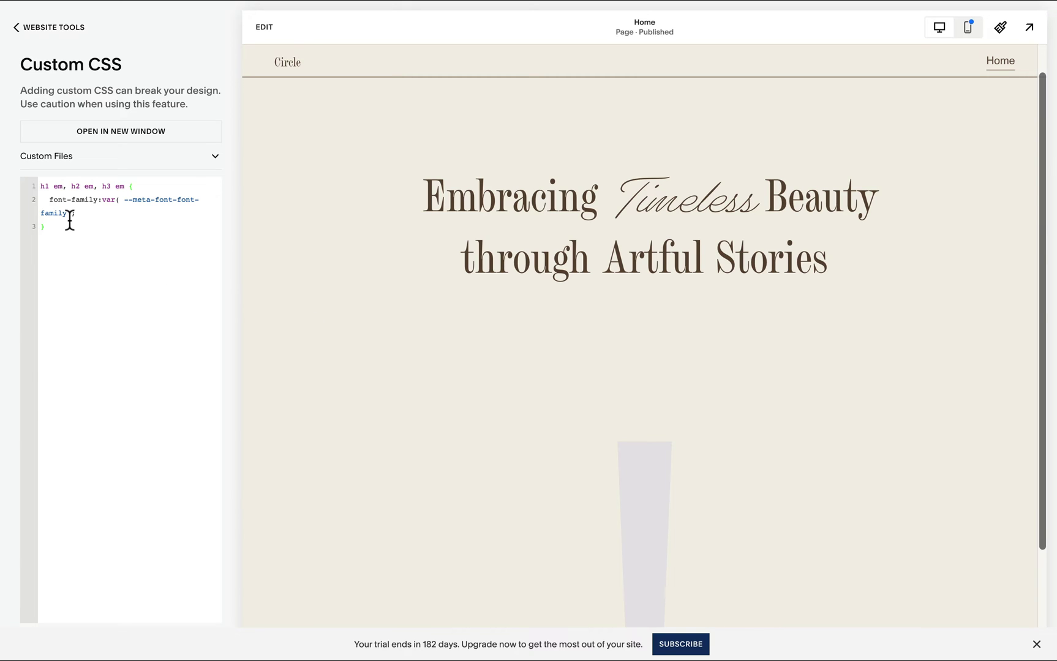
key(Return)
key(Return)
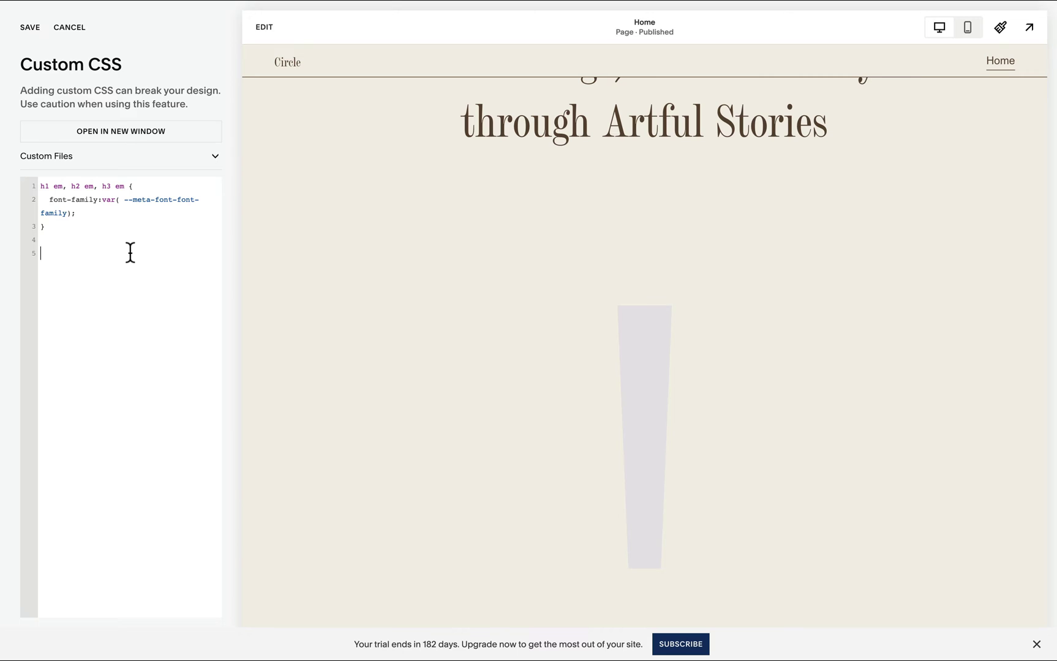
text(.website-component-block .sqs-shape-block-container[data-shape-name="keystone"] {     &::before {       width: 1px;       content: ''; height: 100%; background-color: var(--shape-block-stroke-color); position: absolute;} svg {display: none !important;}.sqs-shape > * {stroke-width: 0 !important;} }     @media screen and (max-width: 767px) {     .website-component-block .sqs-shape-block-container[data-shape-name="keystone"]::before {       height:1px;       width: 100%;     }   })
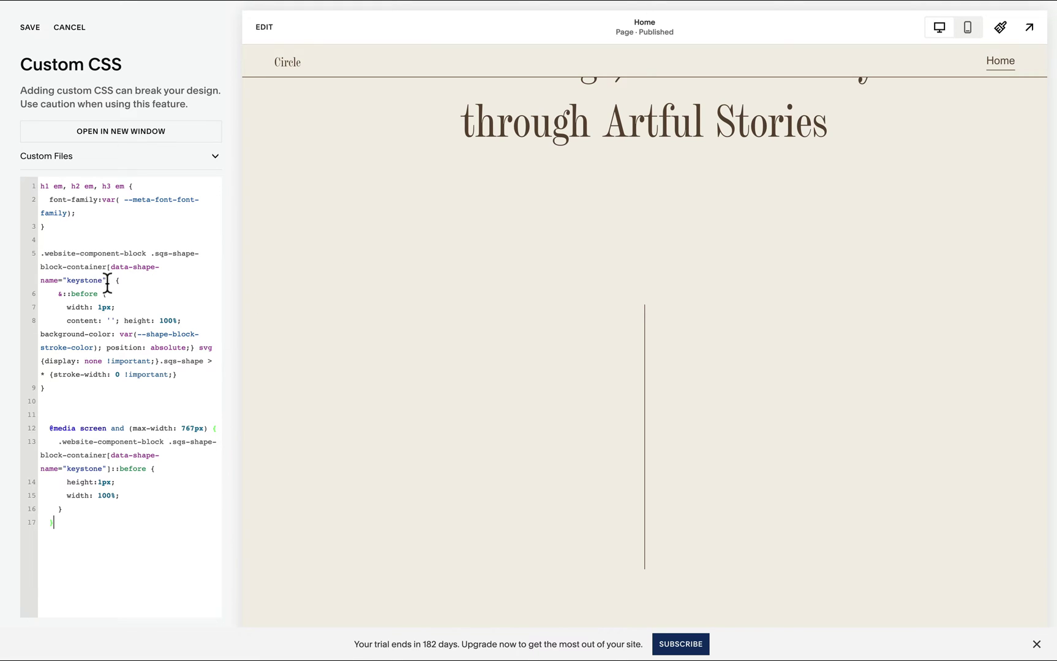
double_click(83, 280)
click(30, 27)
click(265, 28)
click(547, 437)
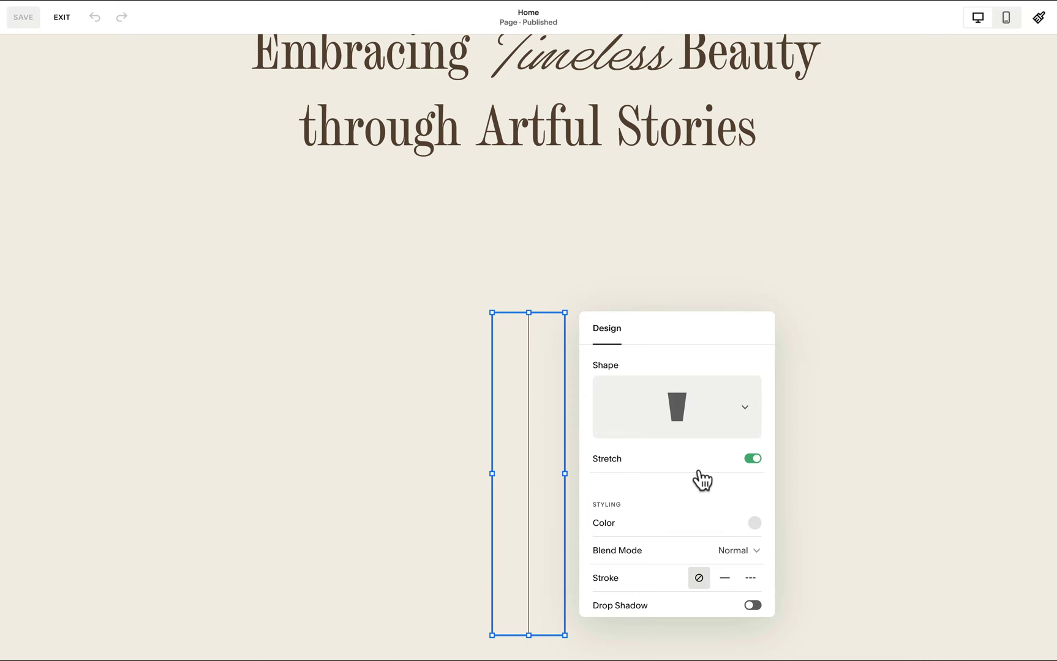
Set the line shape's stroke style to solid and its colour to the palette blue.
scroll(698, 480, down, 2)
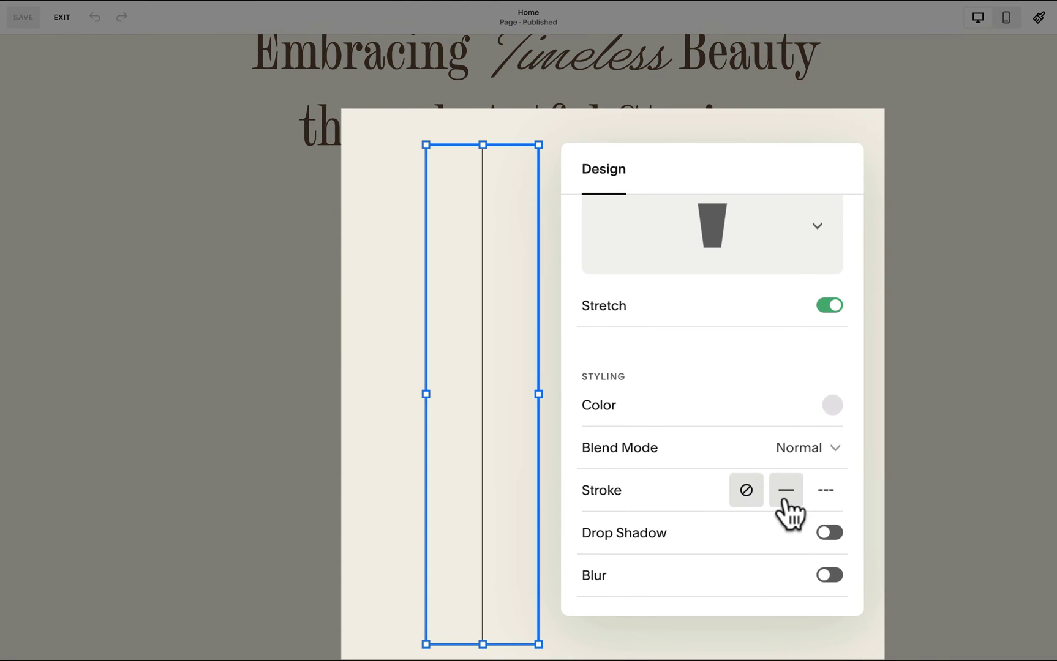
click(724, 538)
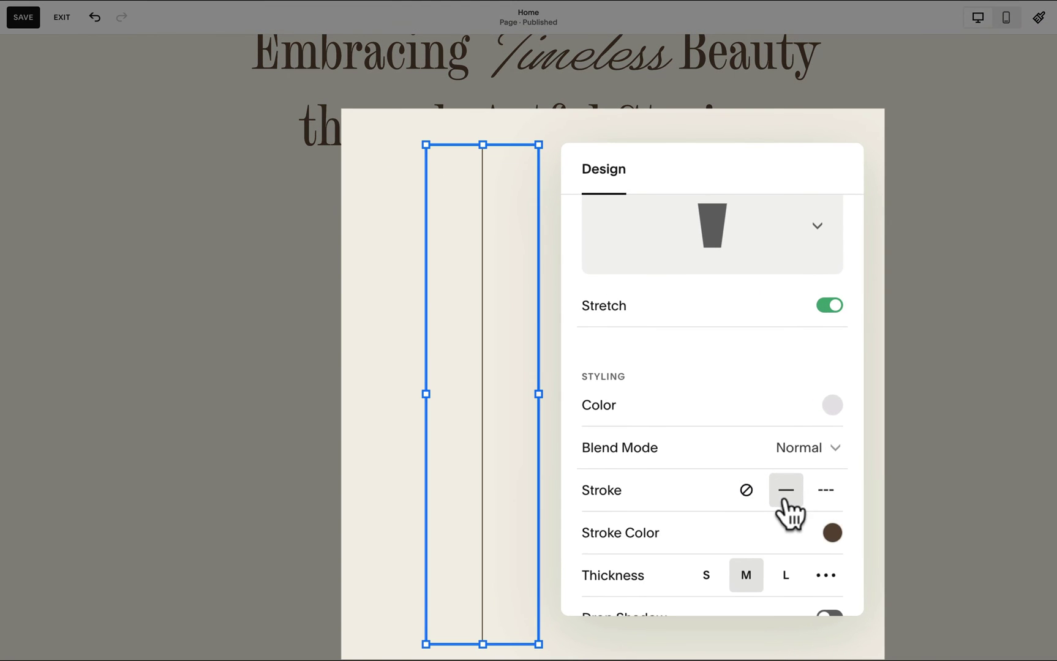
click(832, 534)
click(873, 549)
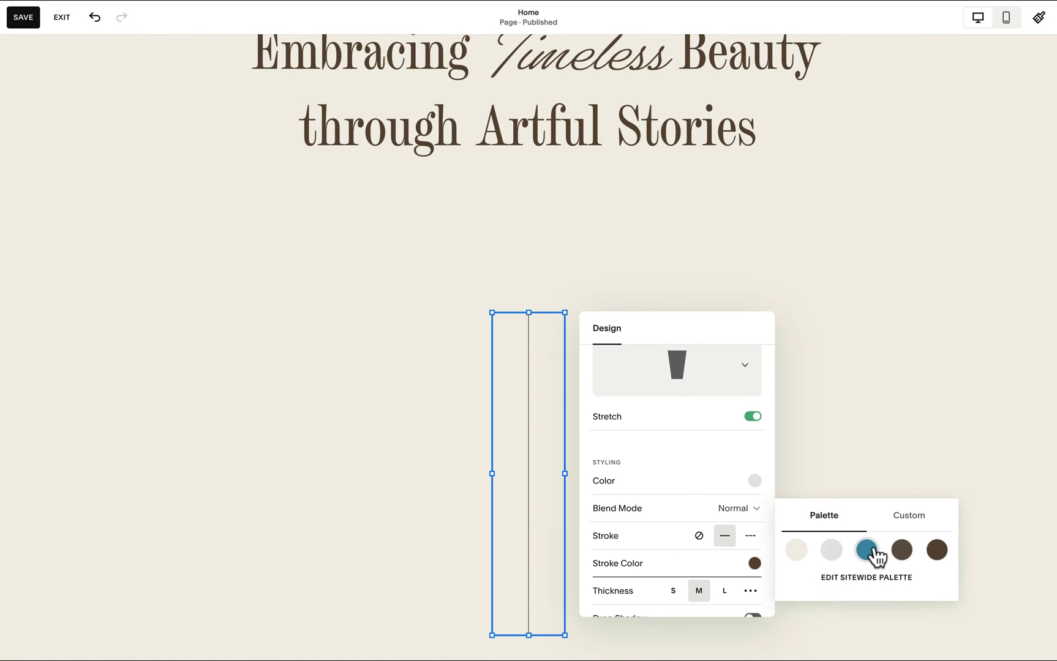
Add an image block left of the line, resize it, and set its photo to Fill.
click(910, 349)
click(92, 217)
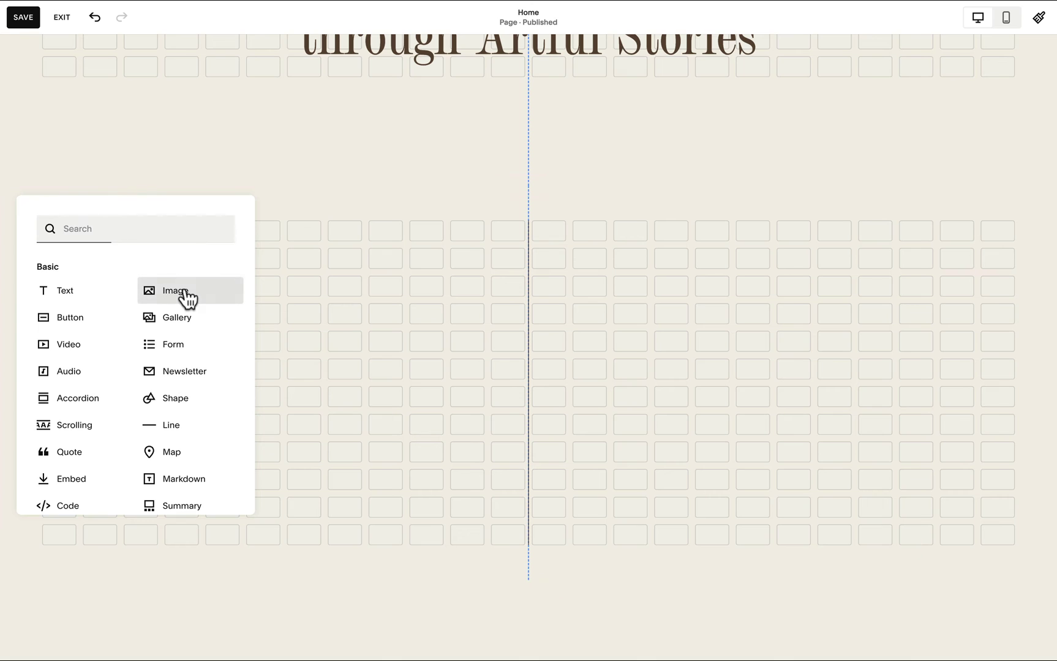
click(185, 294)
drag(196, 276, 266, 280)
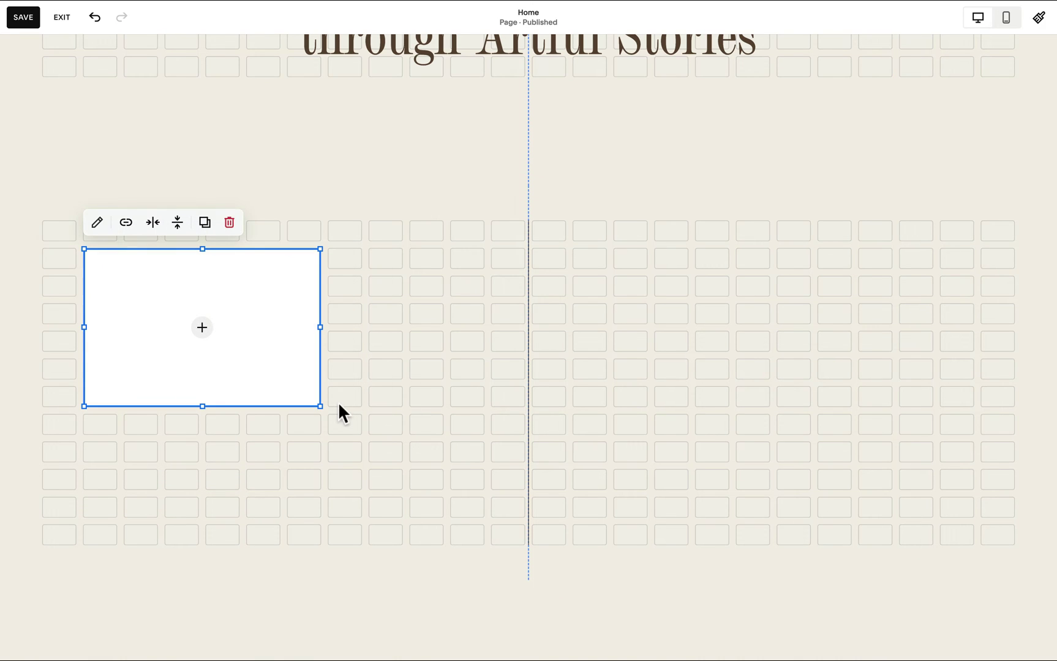
drag(323, 407, 481, 521)
drag(84, 516, 124, 516)
drag(483, 516, 442, 517)
drag(284, 517, 290, 544)
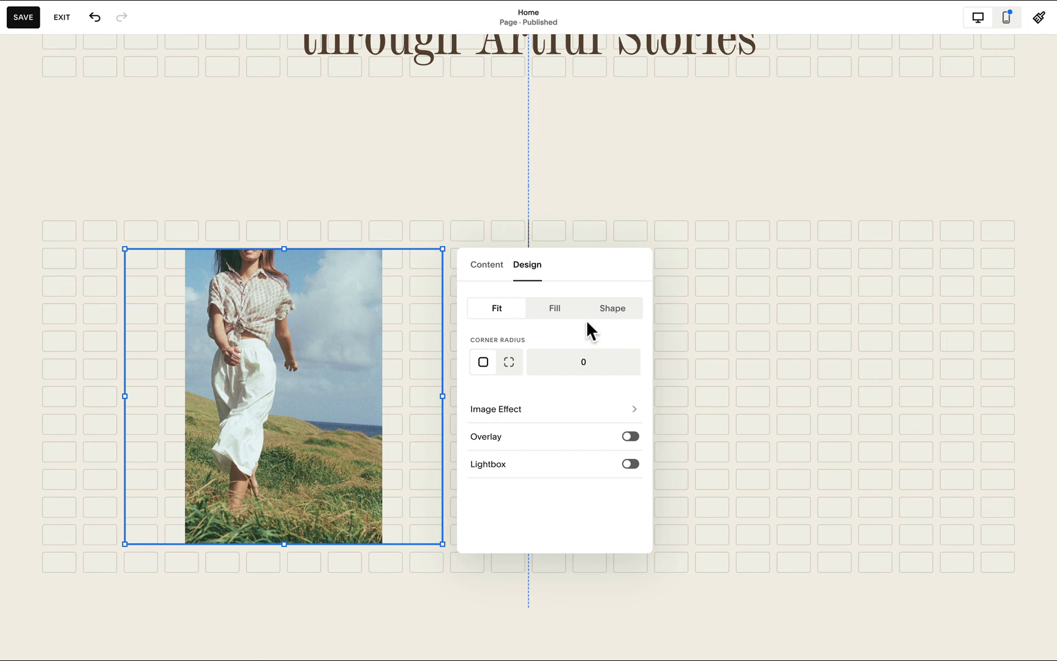
click(554, 308)
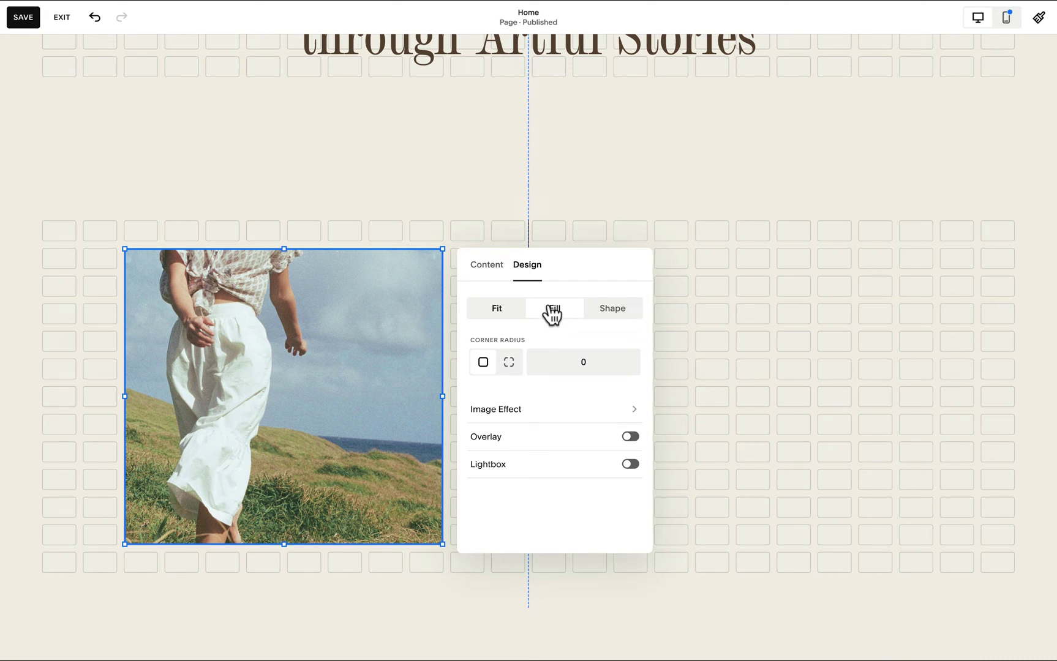
Paste the 'Art that Transcends Time' heading and paragraph into the text block on the right.
click(658, 267)
click(654, 266)
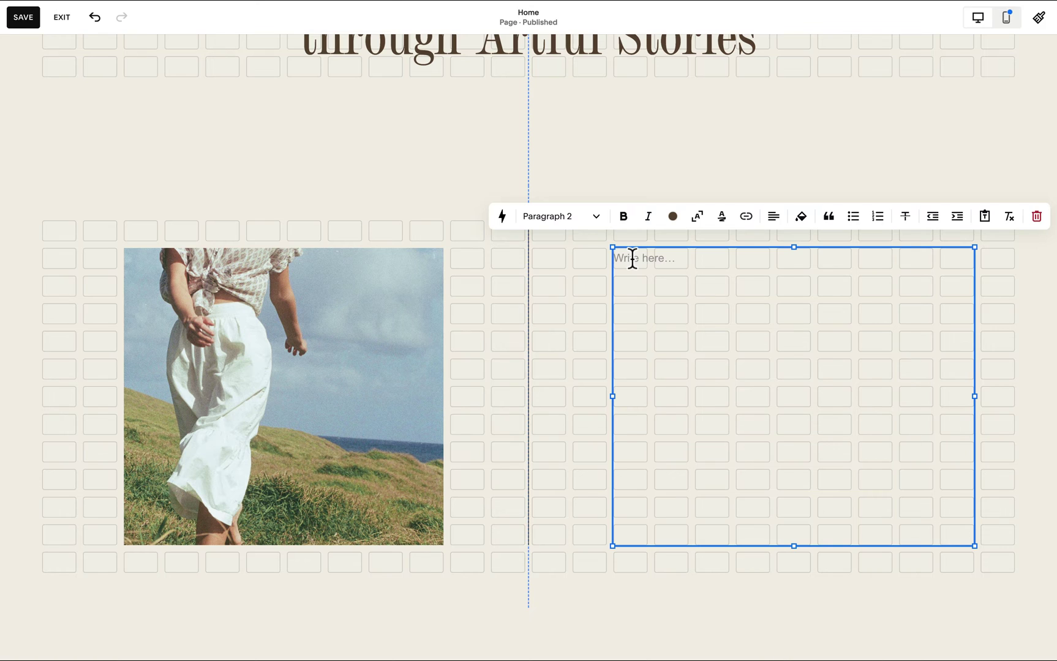
text(Art that Transcends Time At our lifestyle brand, we are inspired by timeless and natural beauty. Just as nature effortlessly captivates with its enduring allure, our products are designed to evoke a sense of timeless elegance and authenticity. We believe that true beauty finds its essence in the enduring simplicity of the natural world. Each of our offerings is meticulously crafted to harmonize with the organic, unadorned splendor that surrounds us, allowing our customers to embrace their own inherent radiance. Whether it's the gentle curve of a handcrafted ceramic vase or the rich texture of a sustainably sourced linen throw, our collection reflects the enduring allure and pure sophistication of timeless, natural beauty.)
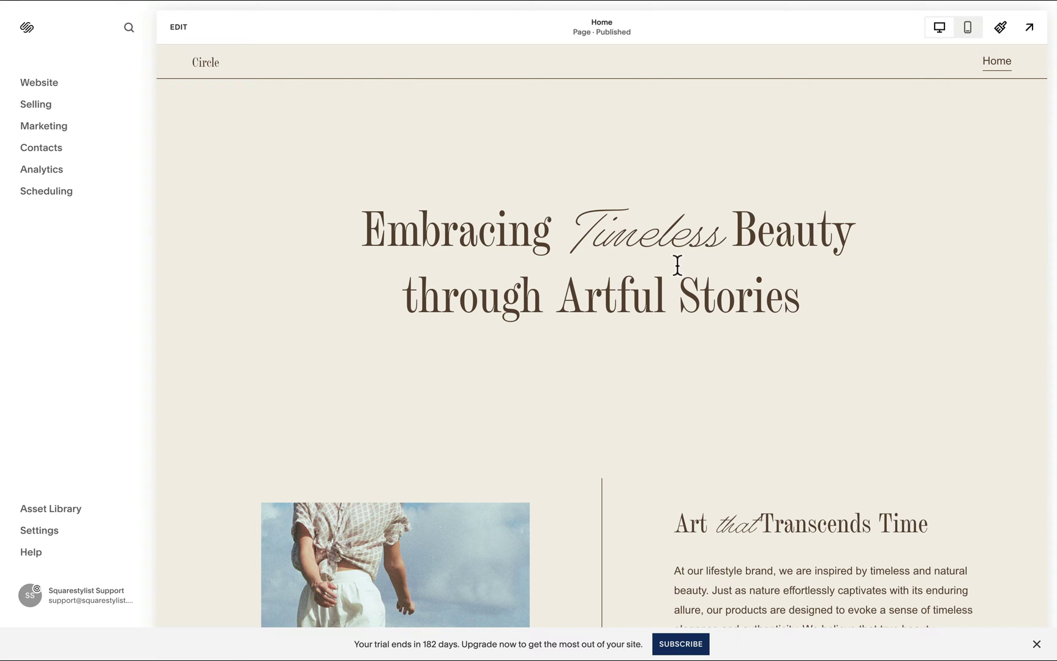
Turn on the hero section's divider using the flat shape at 1px thickness.
click(178, 27)
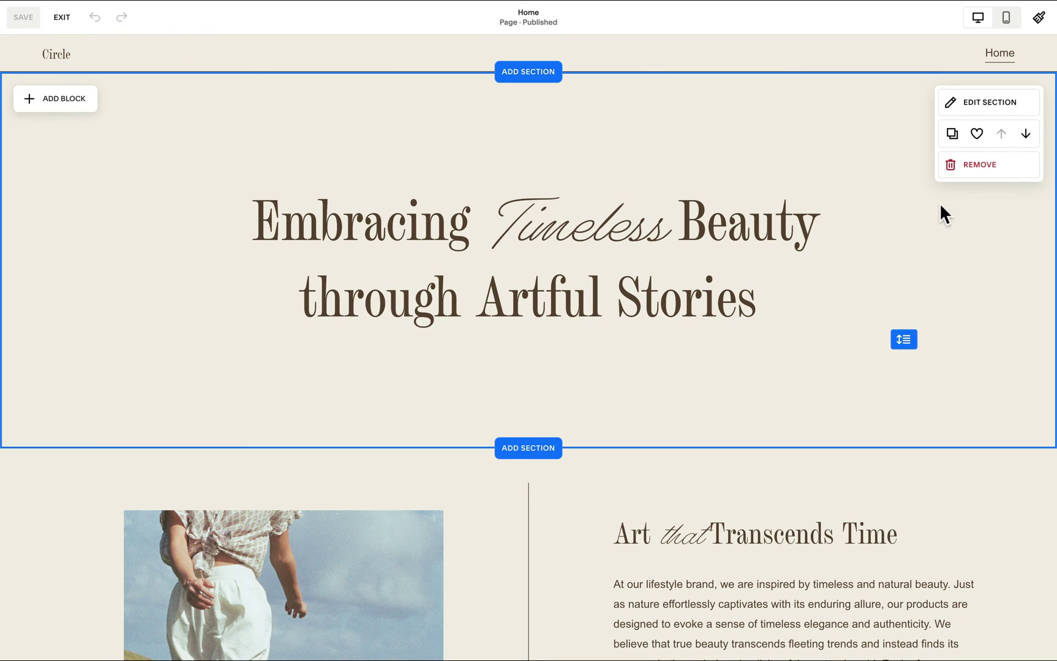
click(992, 113)
scroll(953, 300, down, 1)
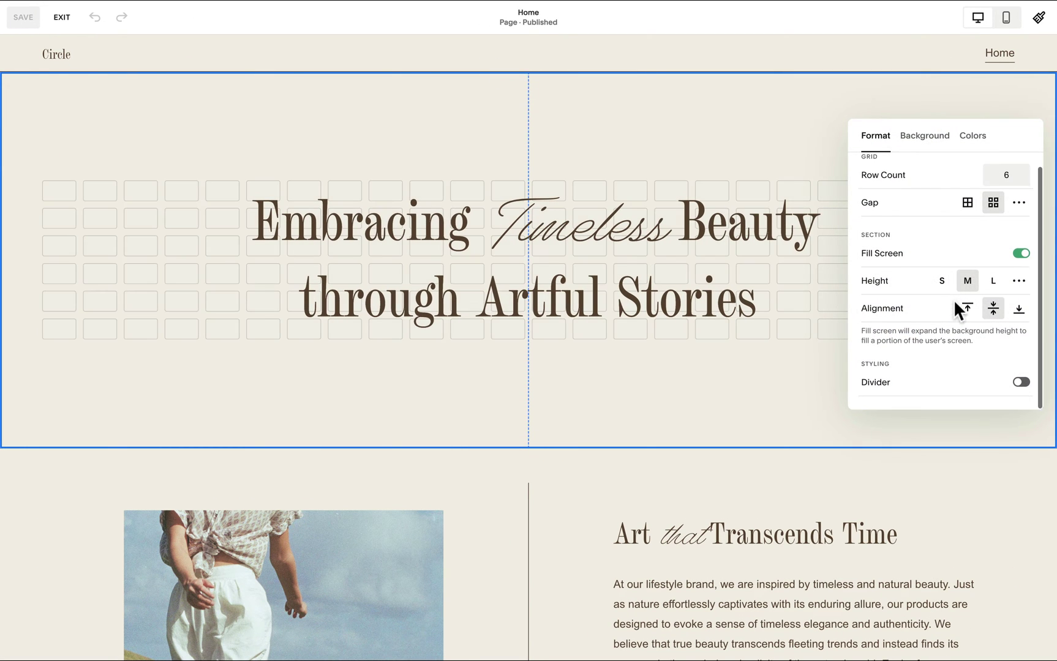
click(1019, 389)
scroll(935, 335, down, 3)
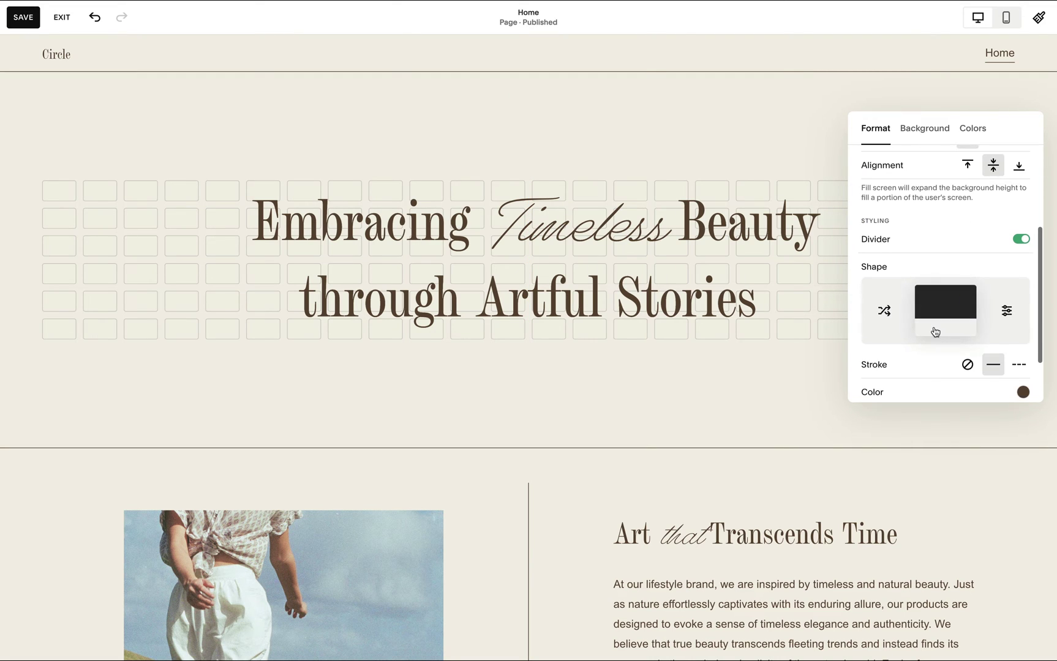
scroll(935, 332, down, 1)
click(1007, 244)
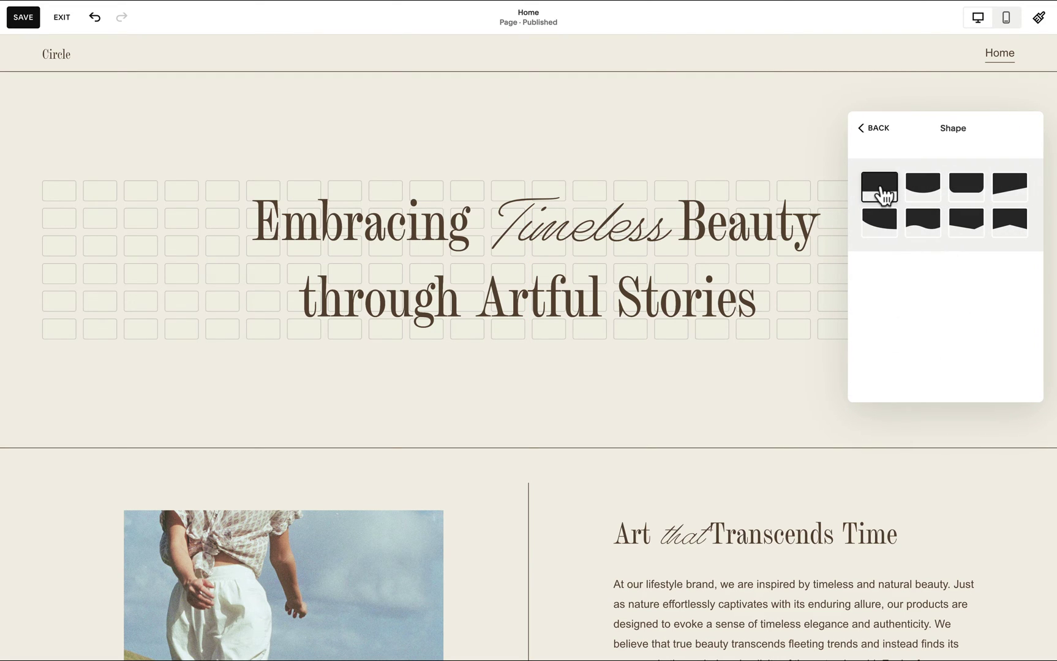
click(872, 130)
scroll(899, 242, down, 5)
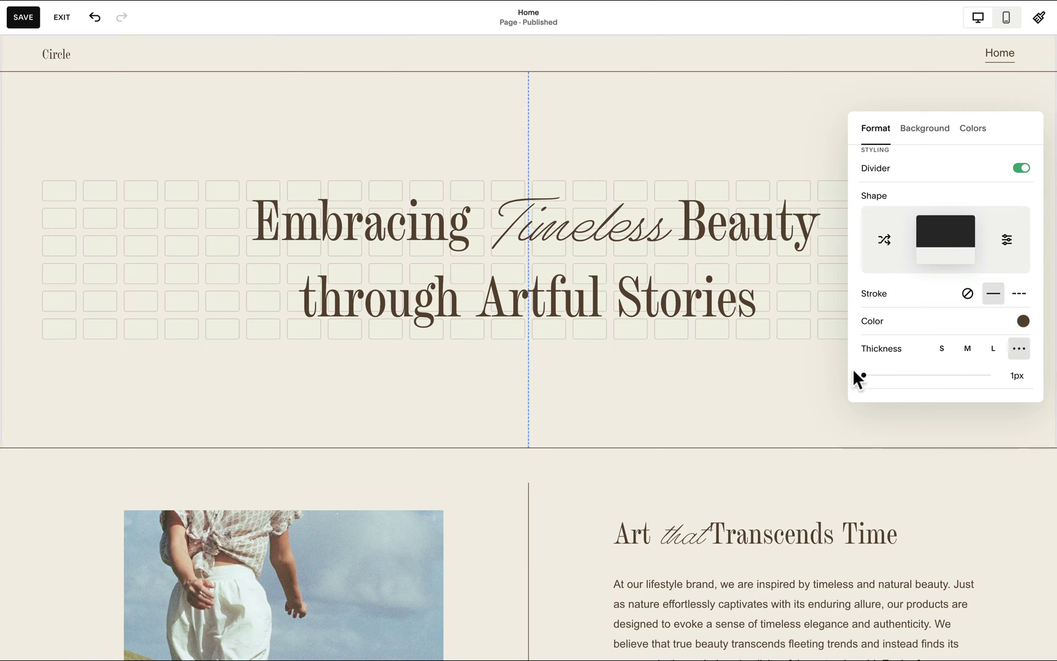
In Mobile View, move the horizontal line shape slightly lower beneath the image.
click(878, 390)
scroll(918, 373, down, 5)
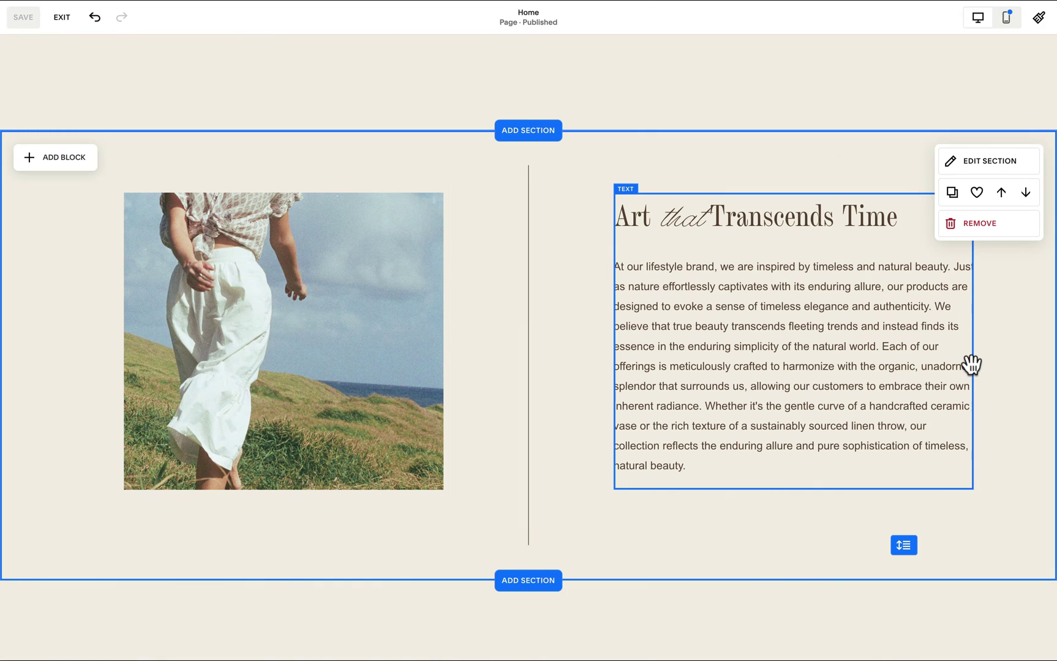
click(1008, 19)
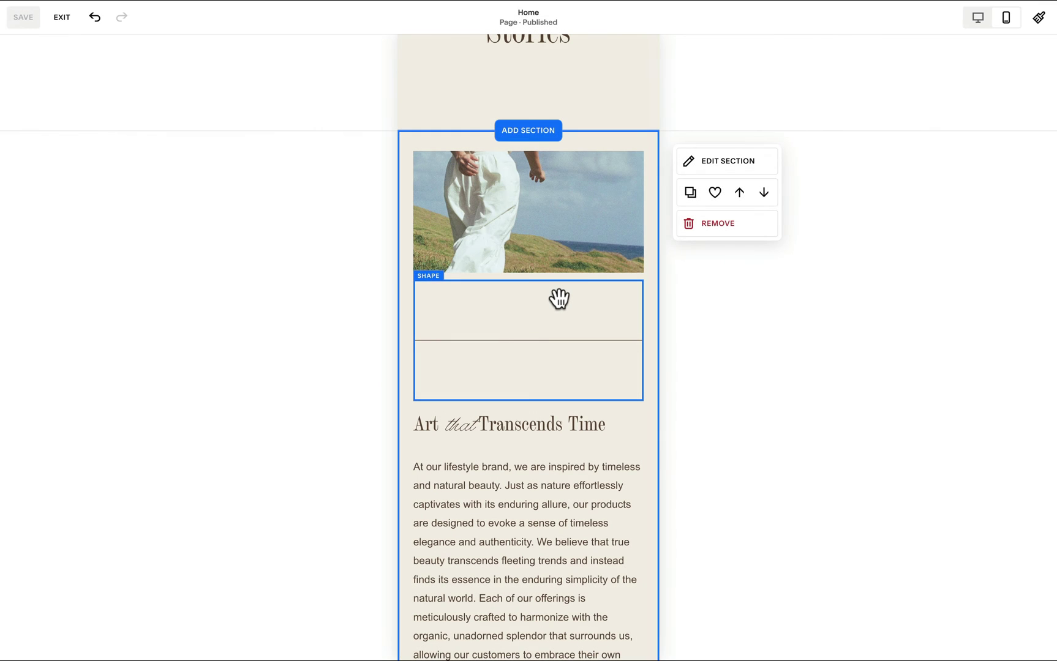
click(559, 298)
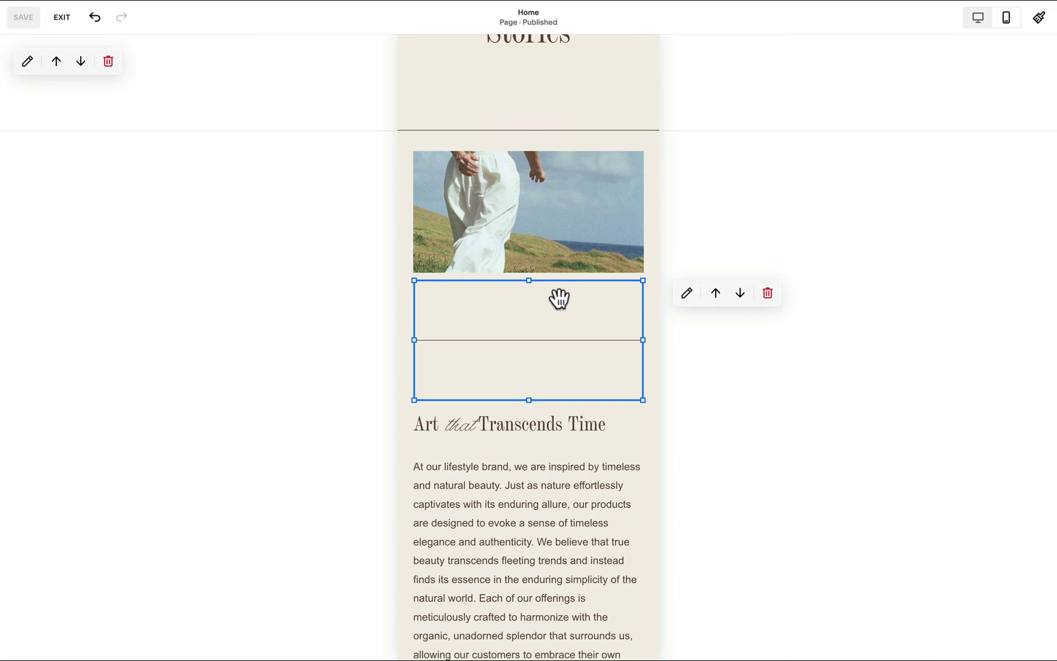
click(551, 224)
drag(543, 319, 543, 347)
Make the image taller on mobile and move the Art that Transcends Time text up beneath it.
click(552, 260)
drag(530, 272, 552, 335)
click(537, 307)
click(558, 420)
drag(591, 412, 591, 326)
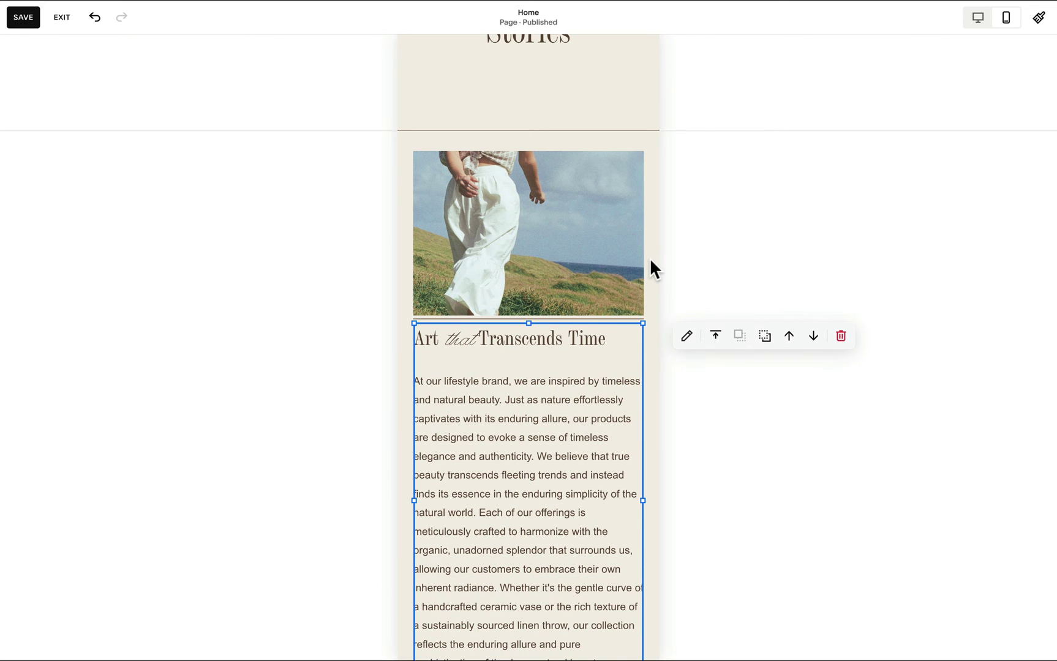
Drag the vertical divider line's bottom edge down to lengthen it.
scroll(604, 288, down, 1)
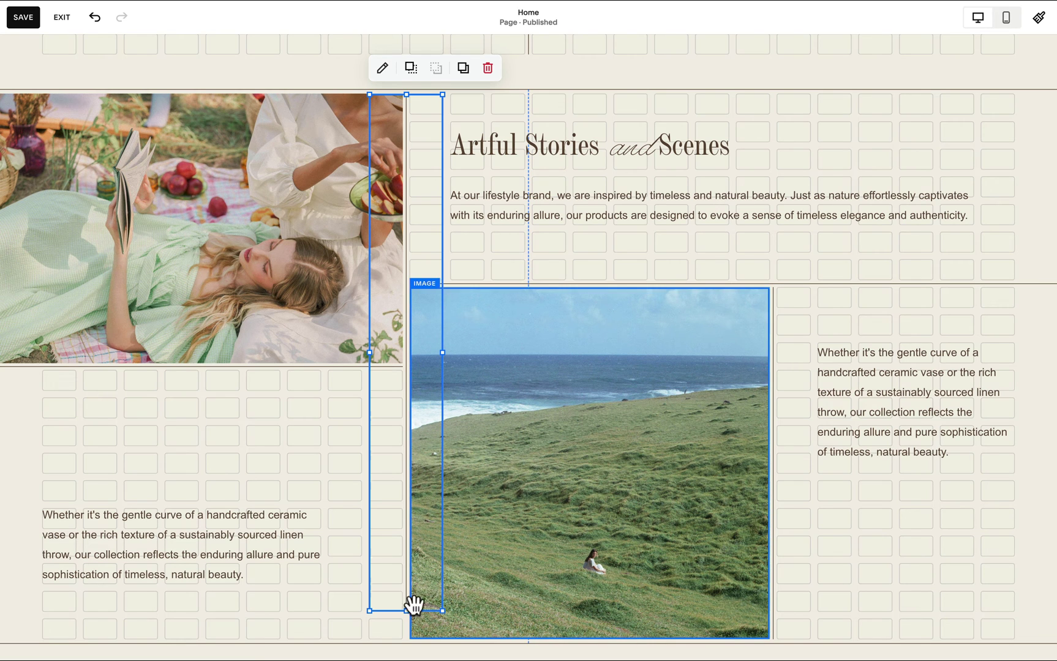
drag(410, 602, 406, 638)
click(601, 280)
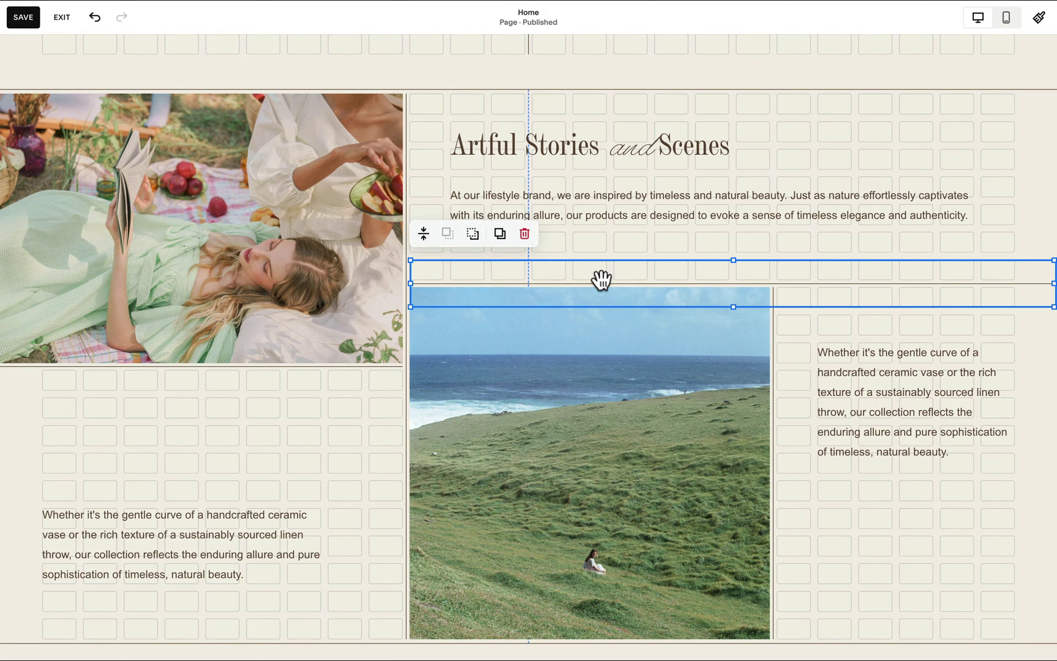
Turn Fill Screen on for the empty section below, set height to 6, and drag its bottom down.
scroll(952, 366, down, 15)
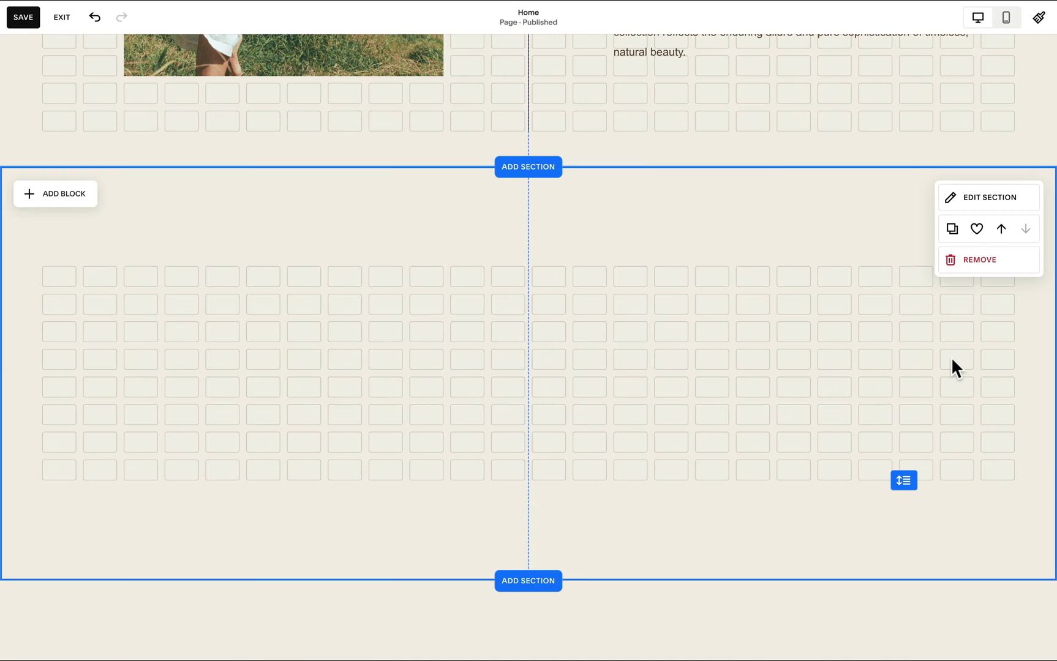
click(993, 206)
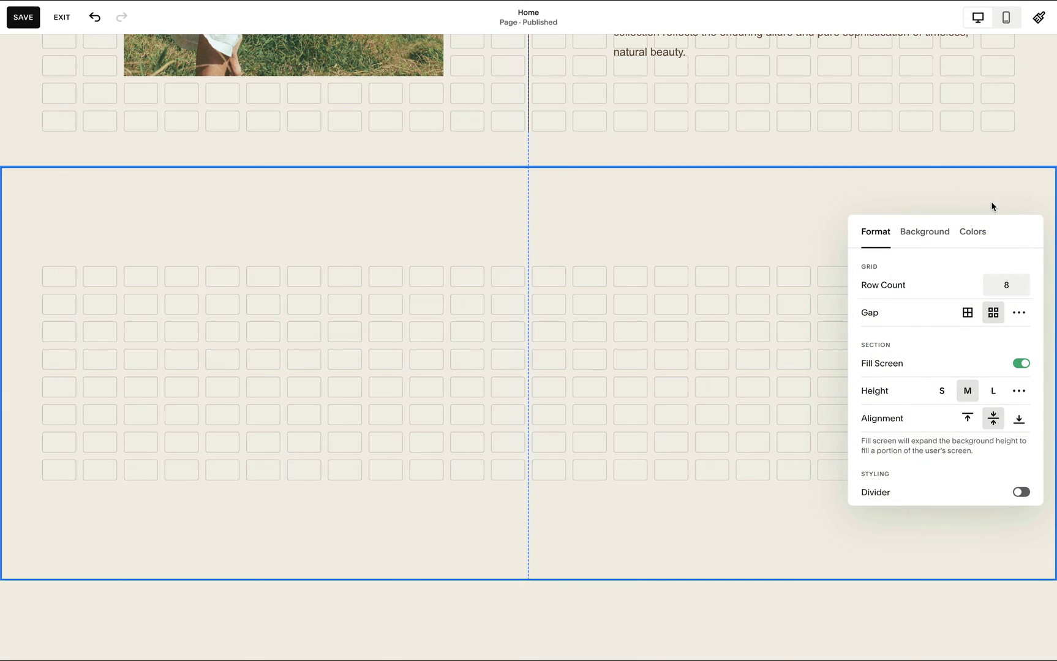
click(1021, 365)
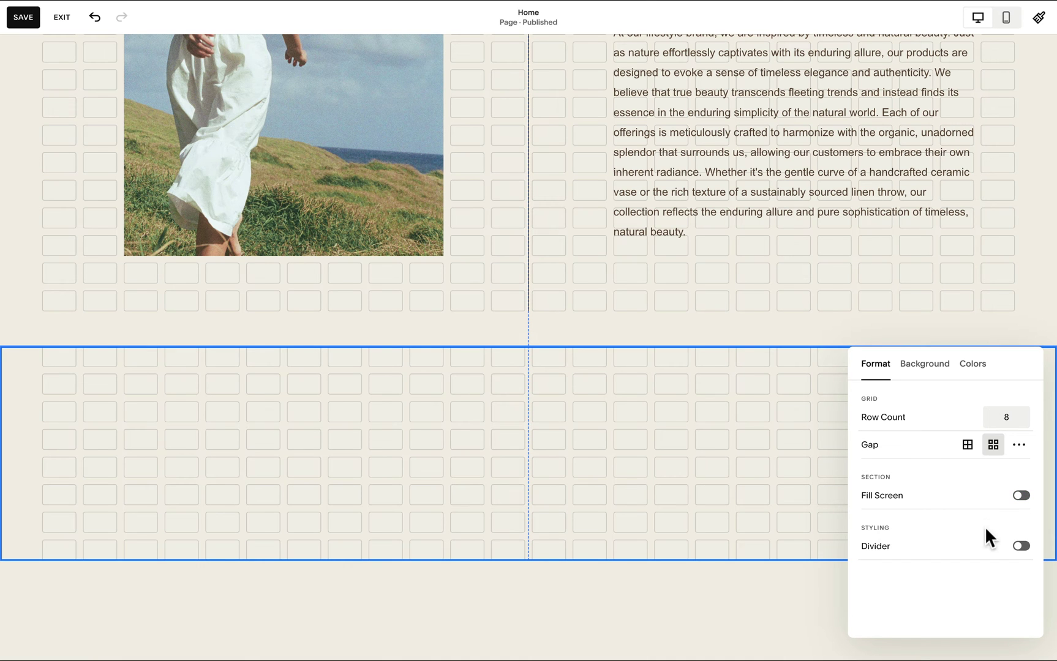
click(1019, 498)
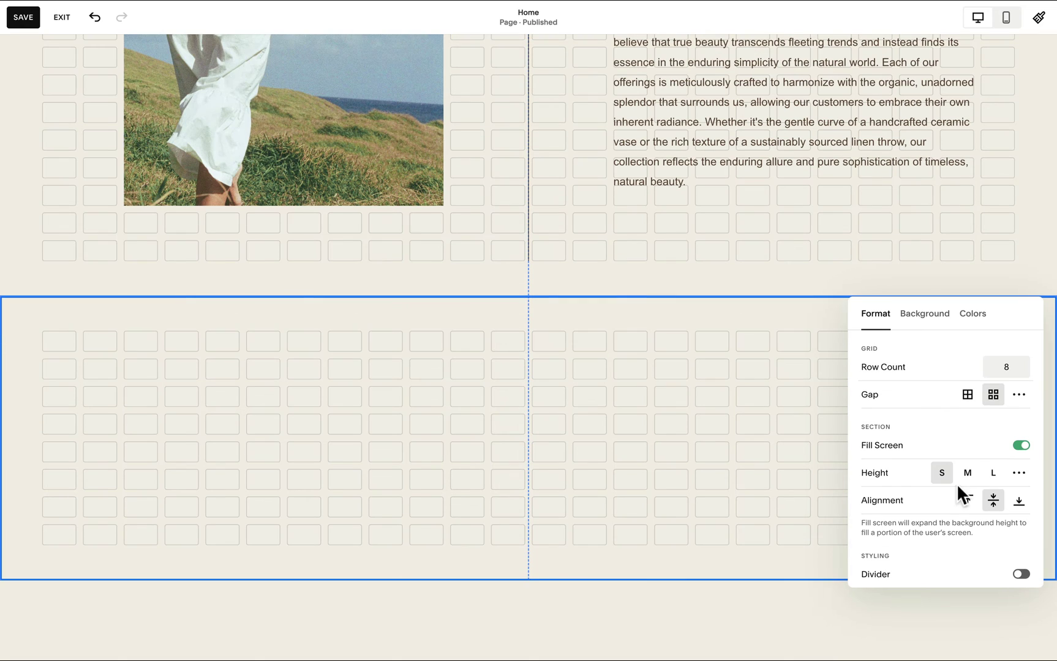
click(1019, 472)
drag(867, 500, 871, 501)
click(642, 456)
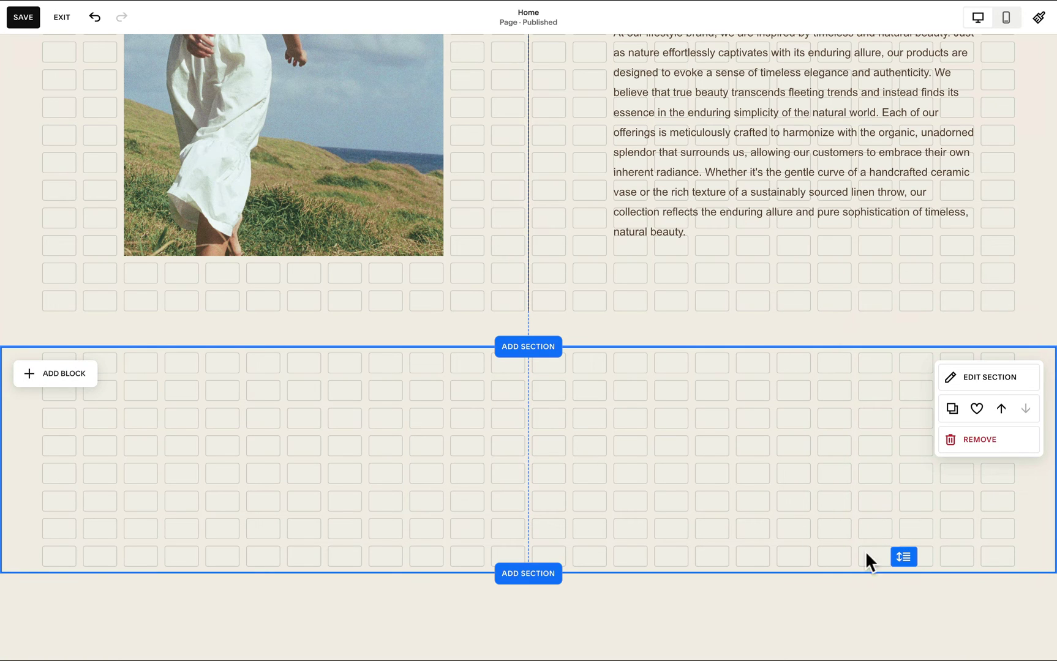
drag(900, 558, 900, 628)
scroll(831, 475, down, 1)
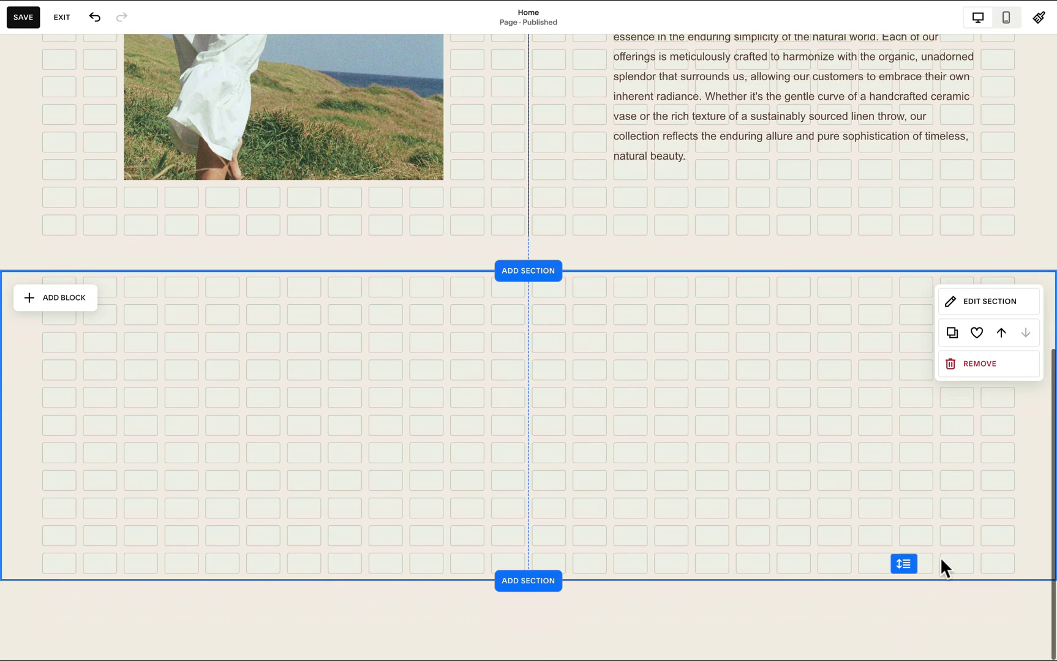
drag(904, 564, 914, 623)
scroll(863, 448, down, 1)
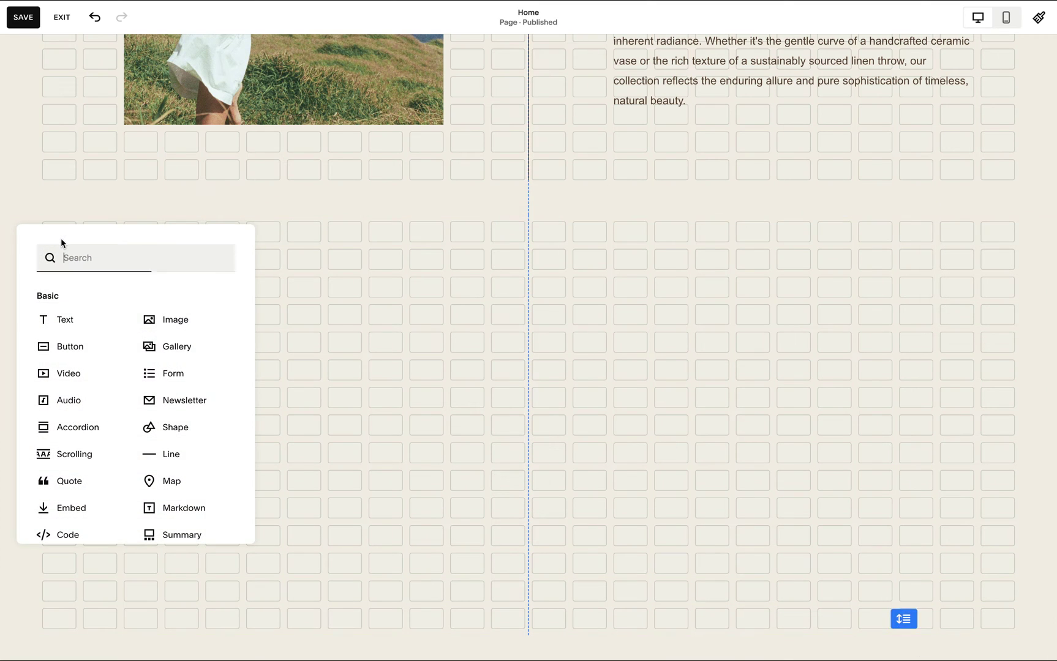
Paste a copy of the vertical line into the lower section, left of centre, stretched nearly full height.
click(360, 306)
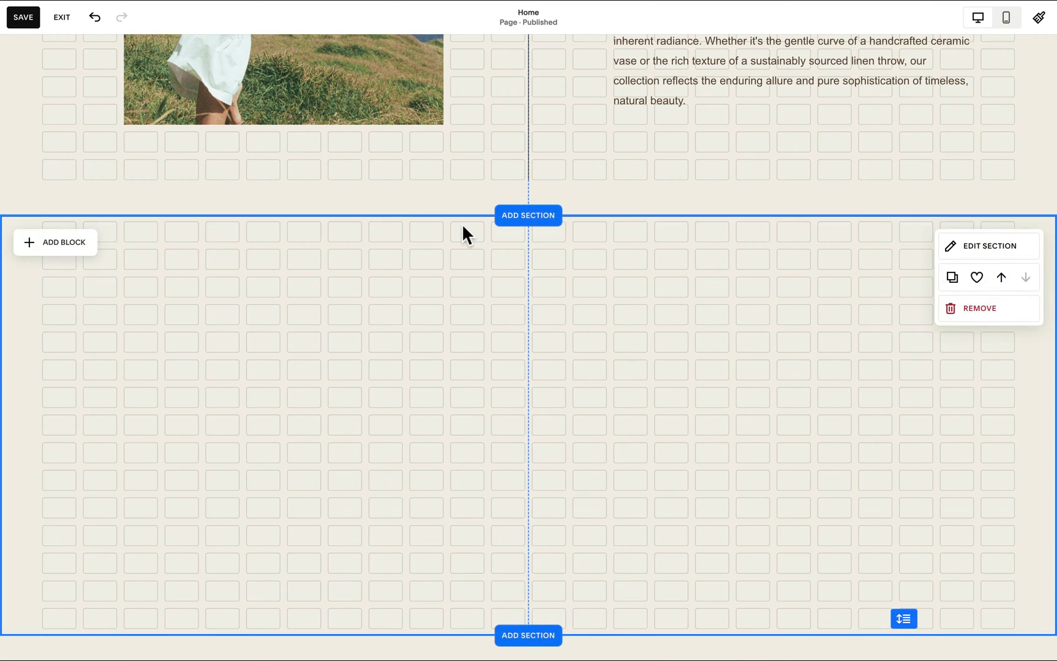
click(529, 137)
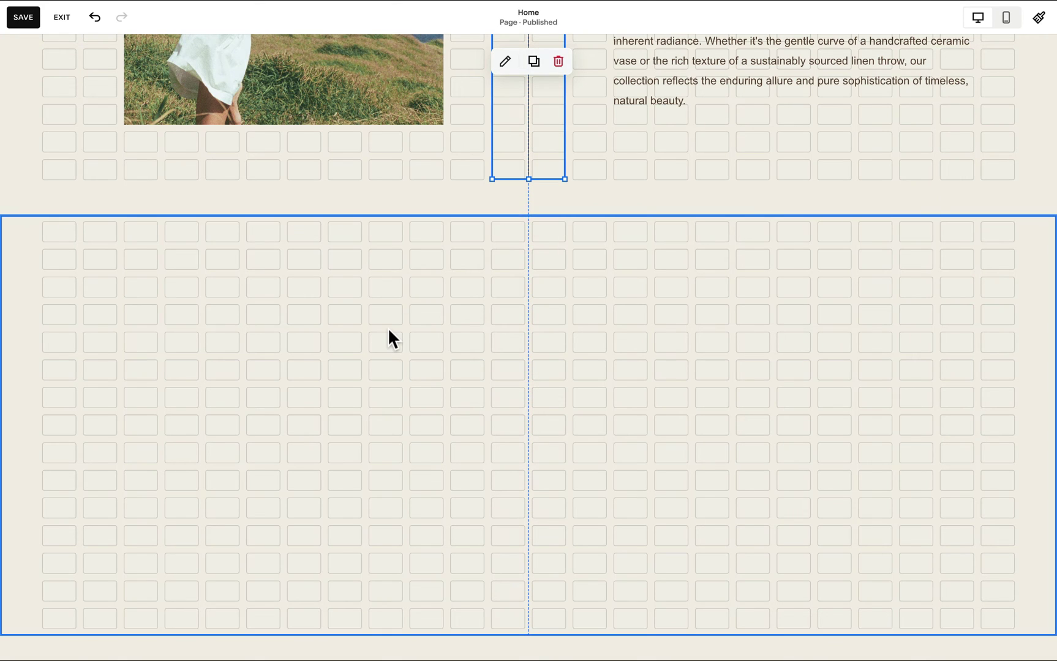
click(541, 106)
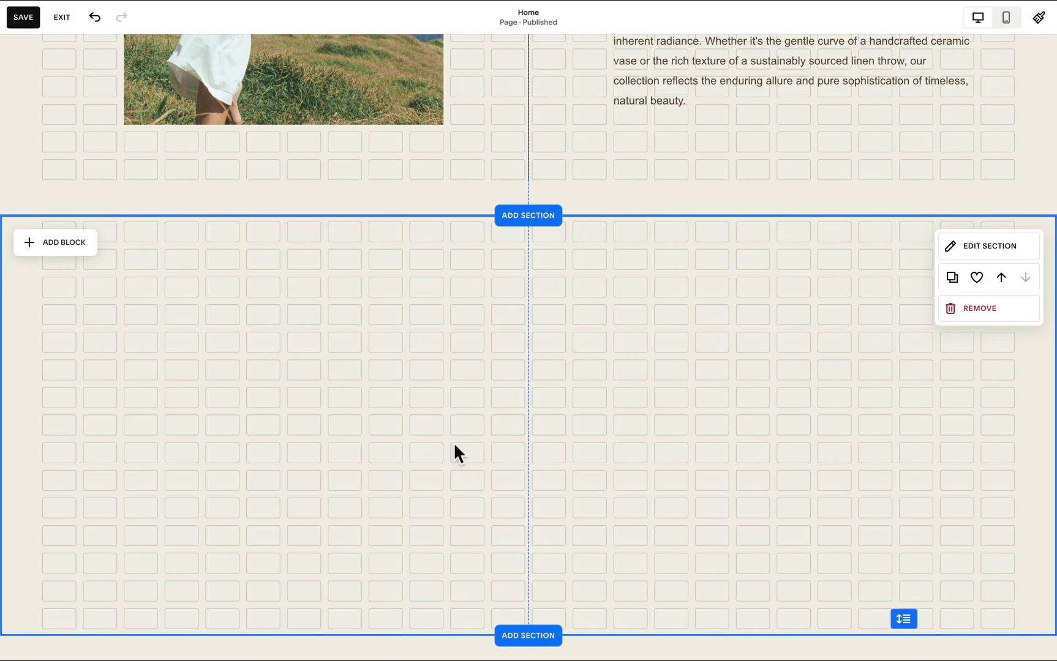
key(ctrl+v)
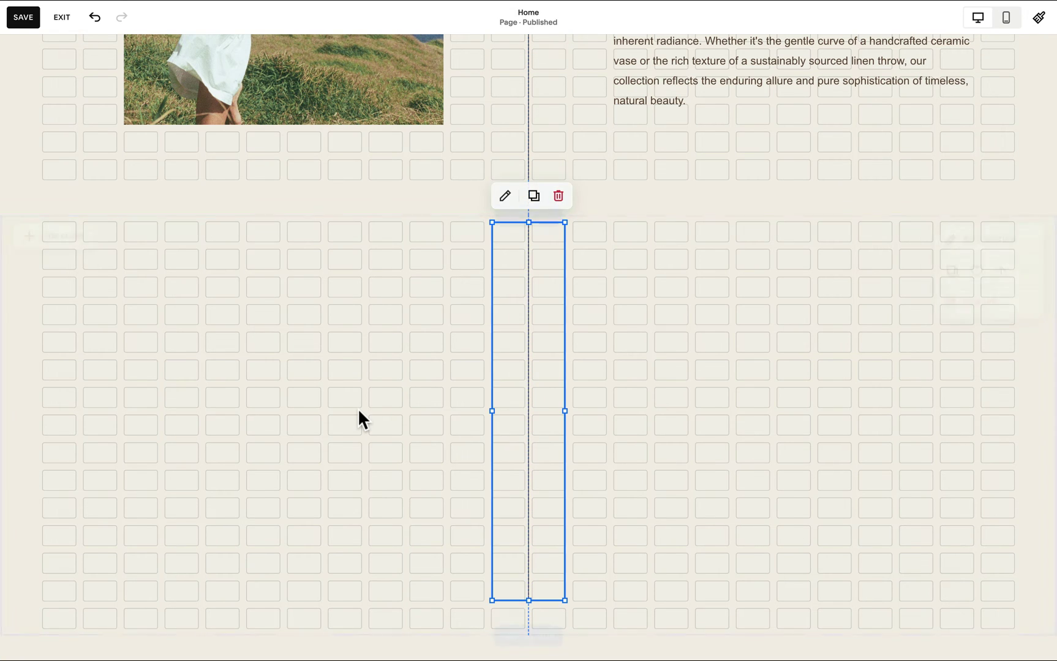
drag(531, 316, 374, 310)
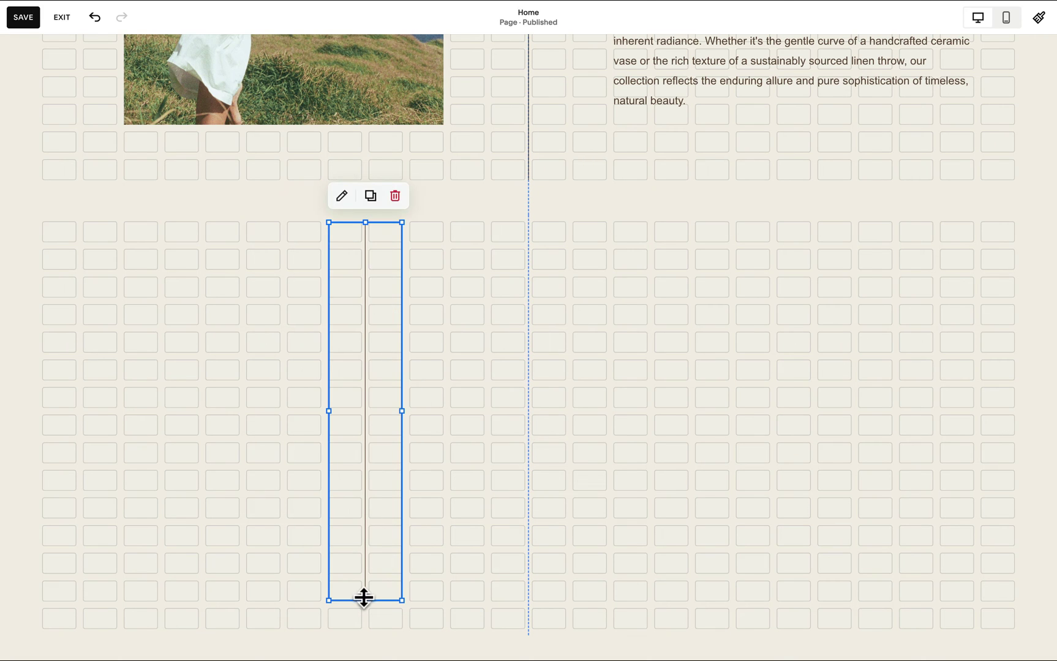
drag(365, 600, 363, 628)
click(477, 439)
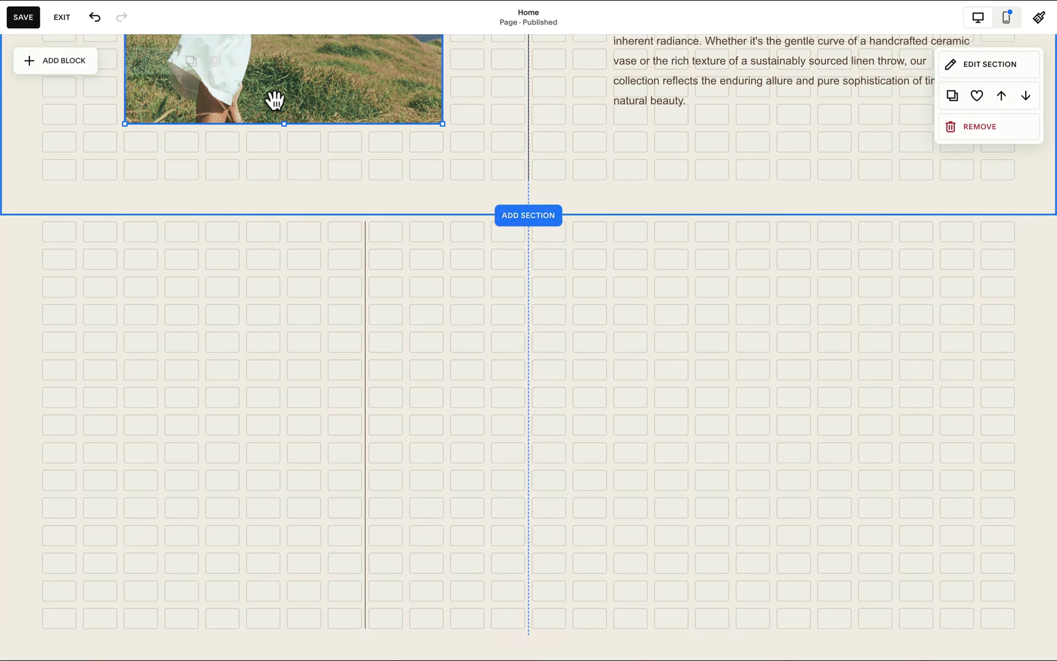
Paste a copy of the walking-woman photo at the lower section's left edge and shorten it.
key(ctrl+v)
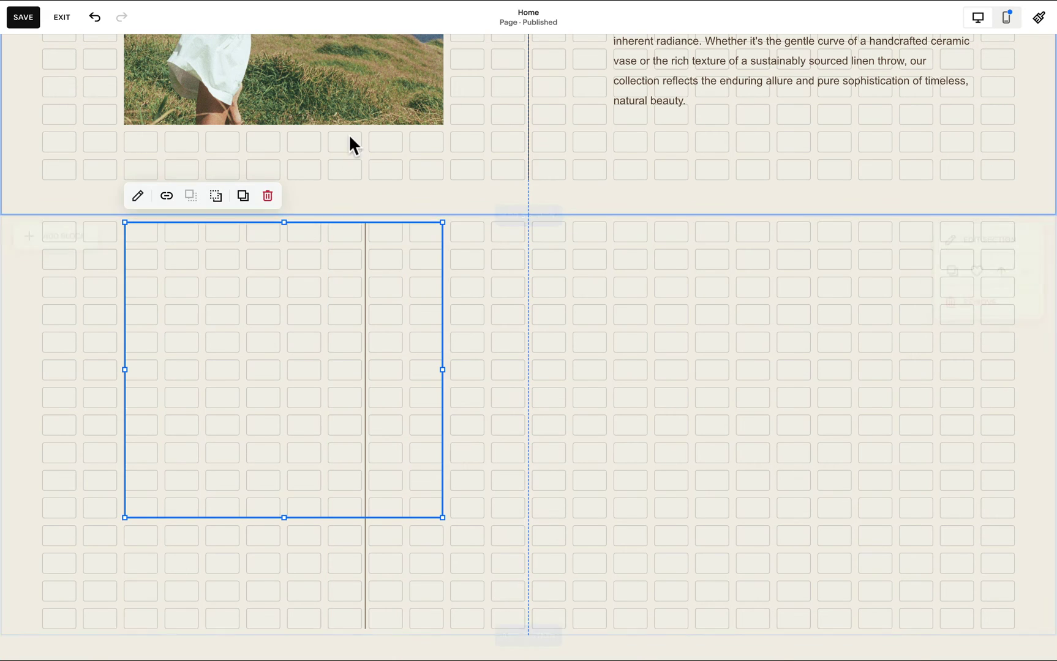
drag(314, 285, 242, 300)
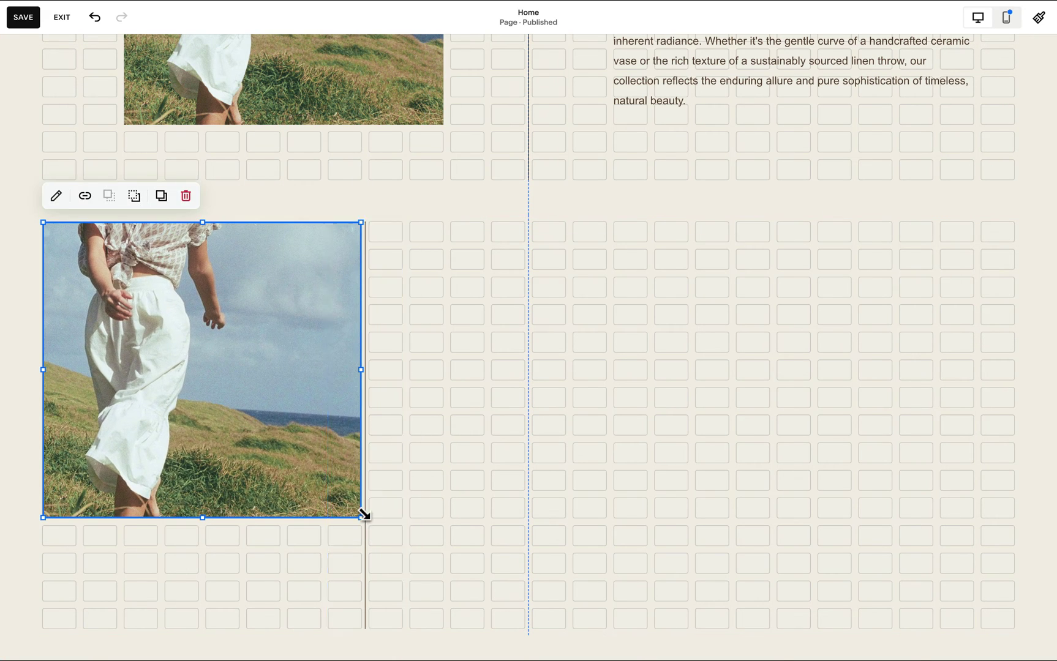
drag(360, 516, 357, 447)
click(454, 417)
Move a second copy of the photo toward the centre and enlarge it to the lower right.
click(190, 317)
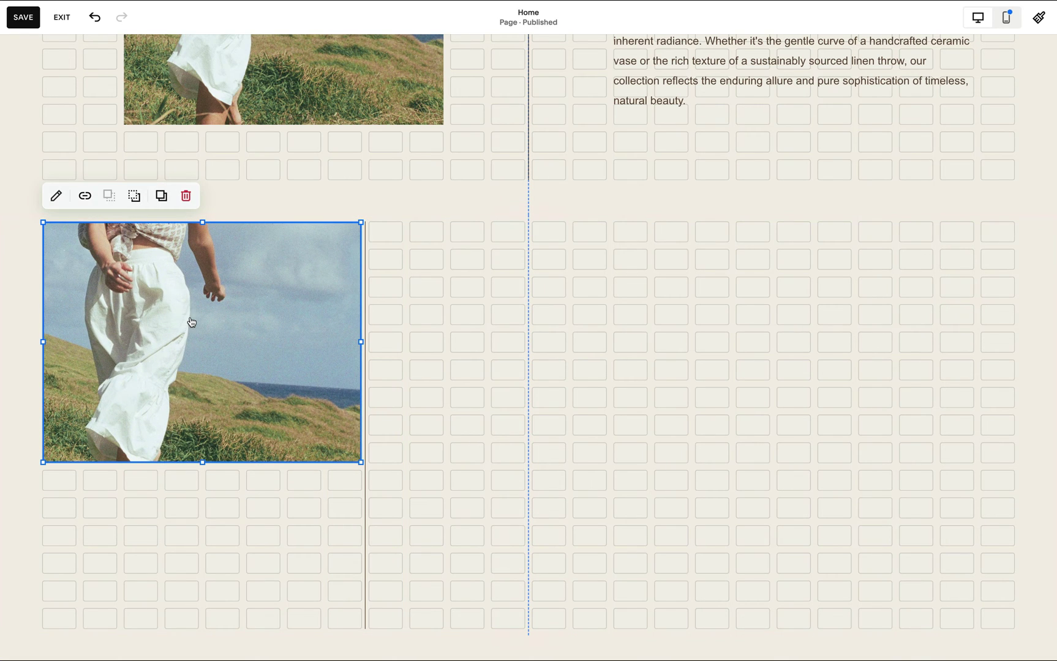
click(428, 392)
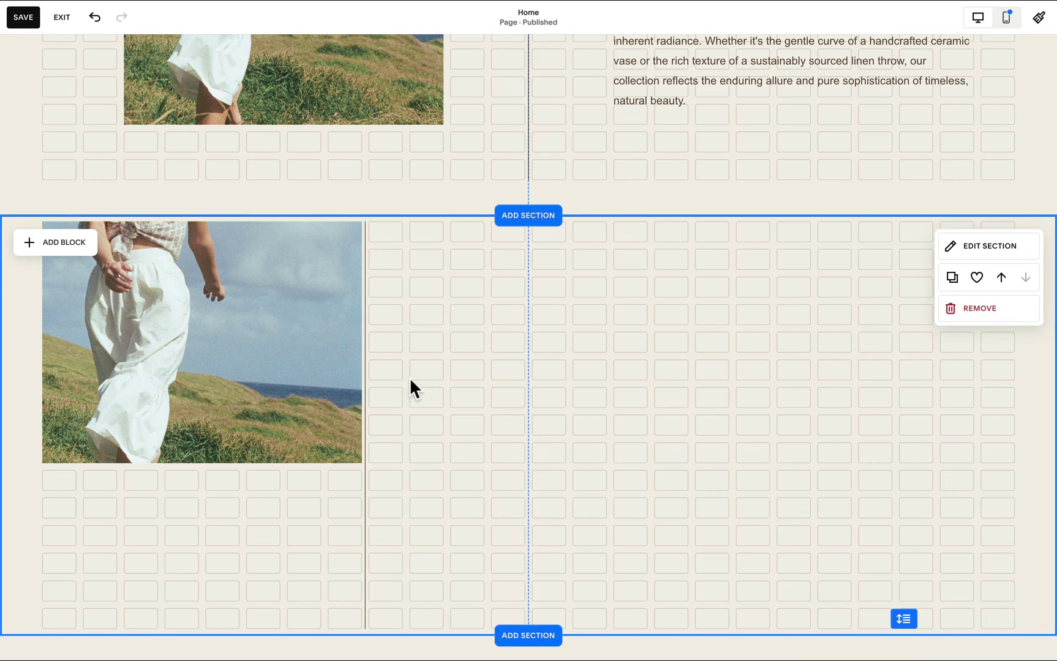
drag(313, 349, 609, 462)
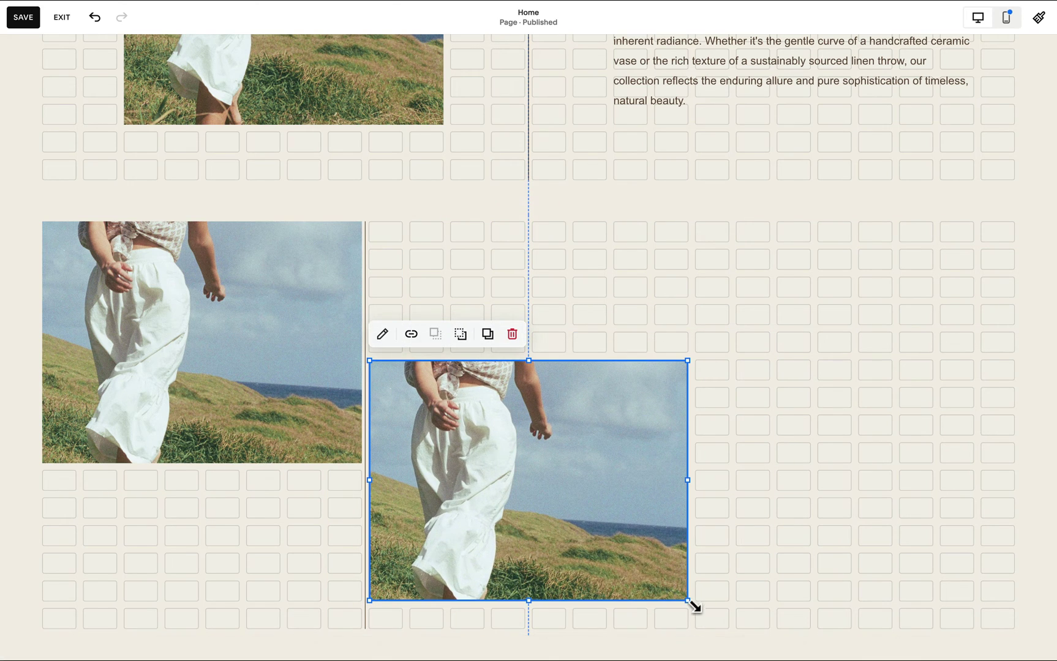
drag(688, 602, 883, 626)
Add a horizontal Line block beneath the left photo, widened to the photo's right edge.
click(701, 349)
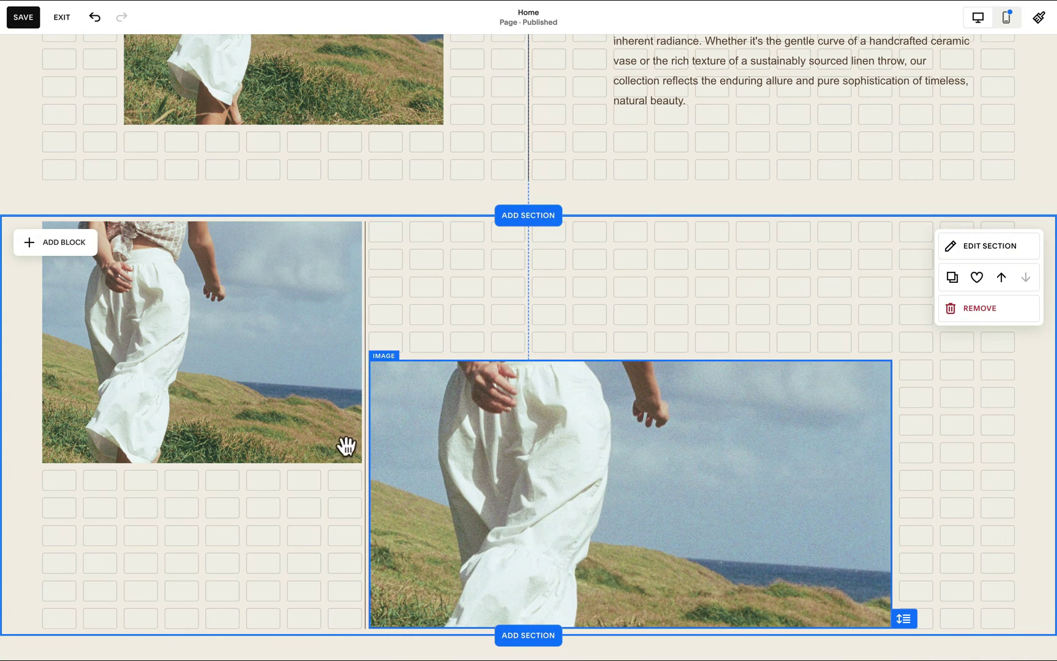
click(61, 242)
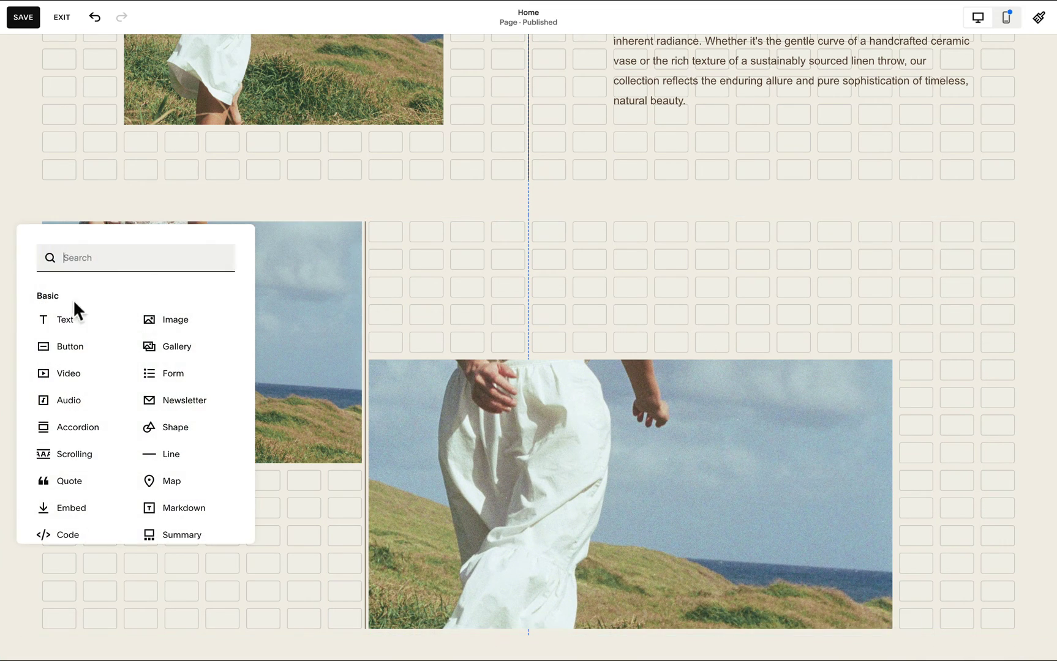
text(line)
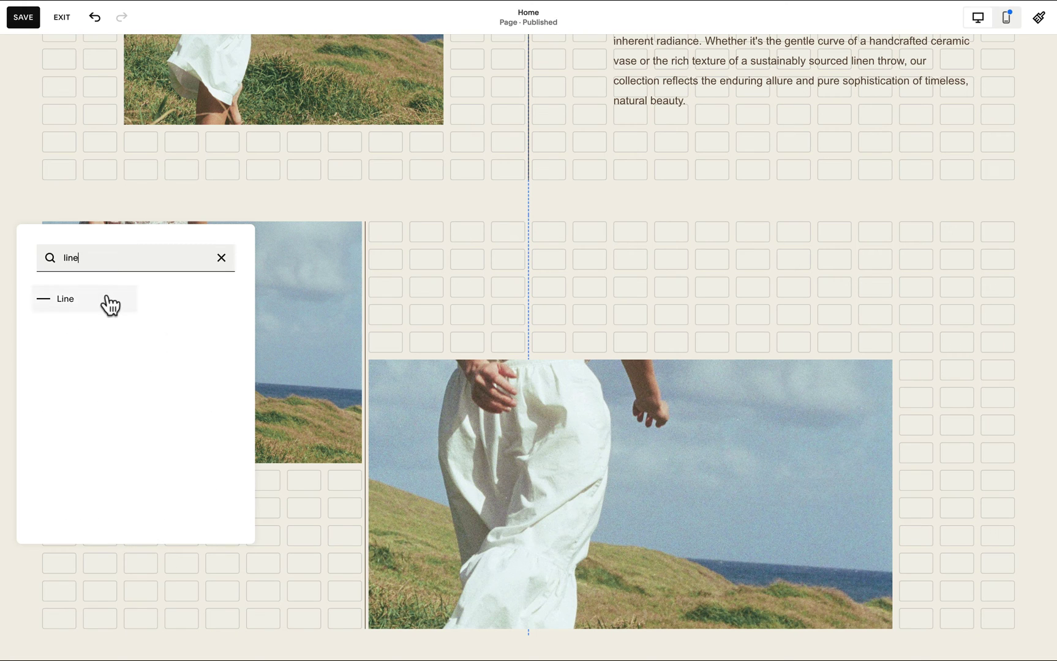
click(106, 304)
drag(140, 286, 124, 434)
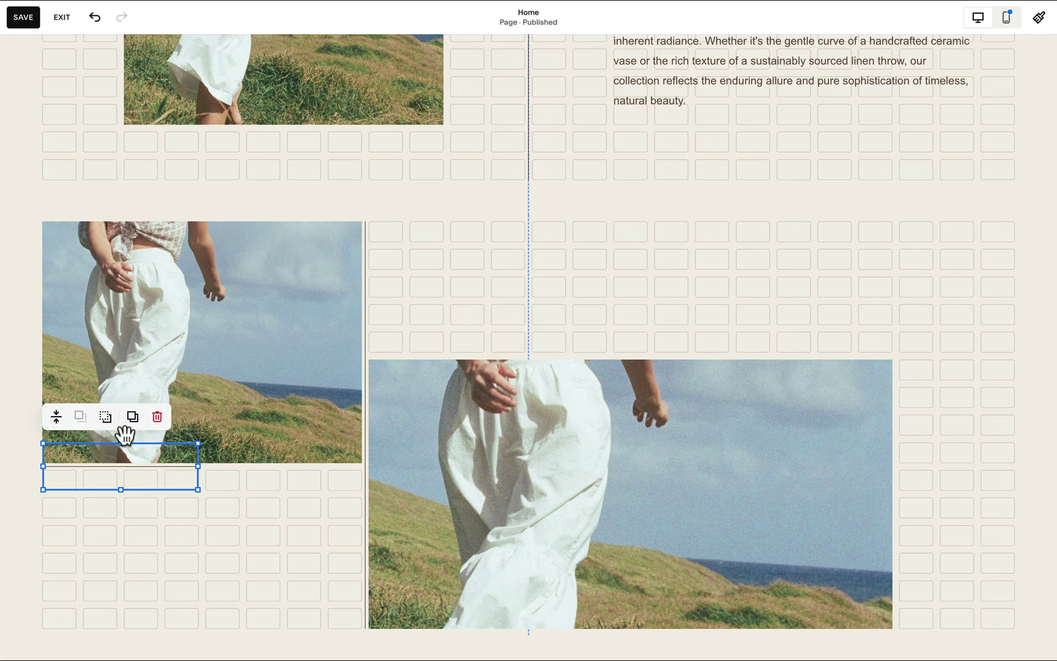
drag(198, 466, 366, 465)
drag(44, 467, 3, 462)
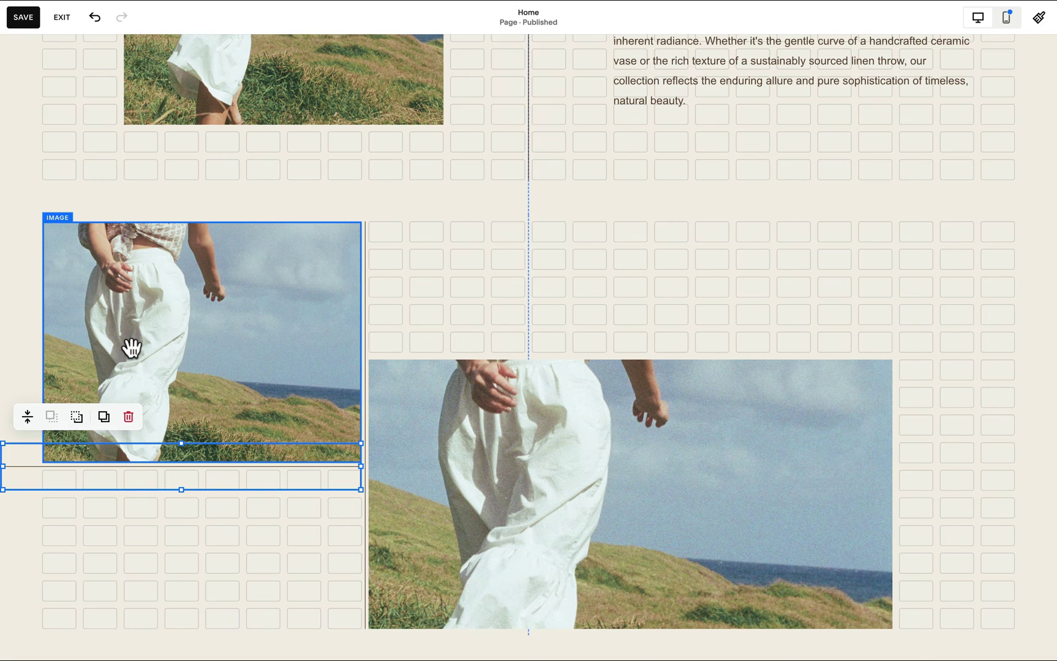
click(30, 298)
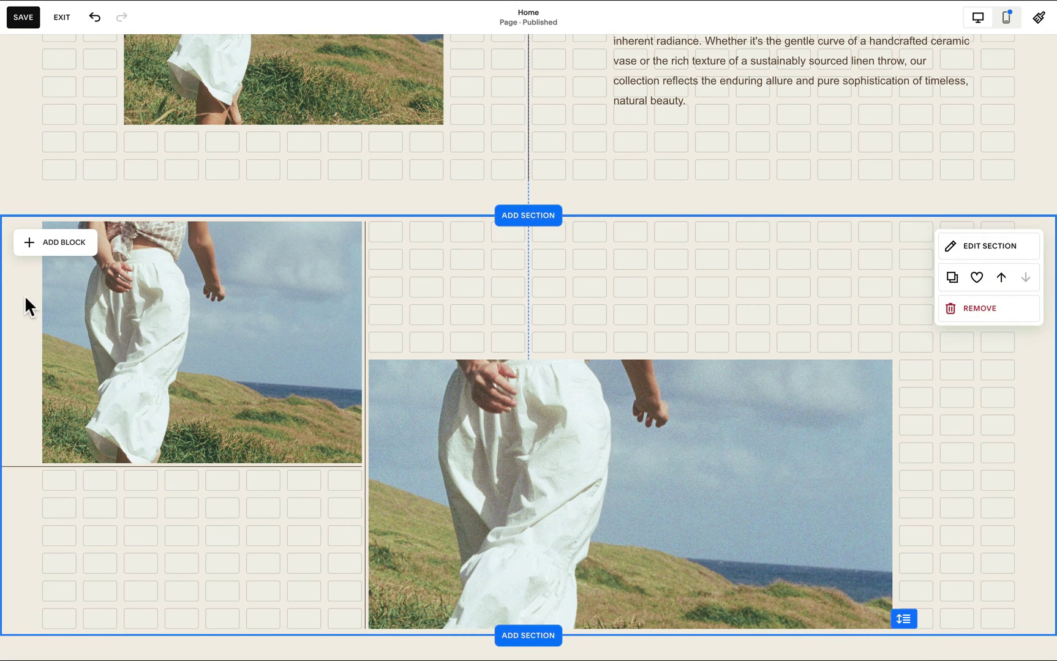
Extend the left photo to the page edge, stretch the horizontal line further right, and save.
click(130, 364)
drag(44, 340, 7, 332)
click(361, 279)
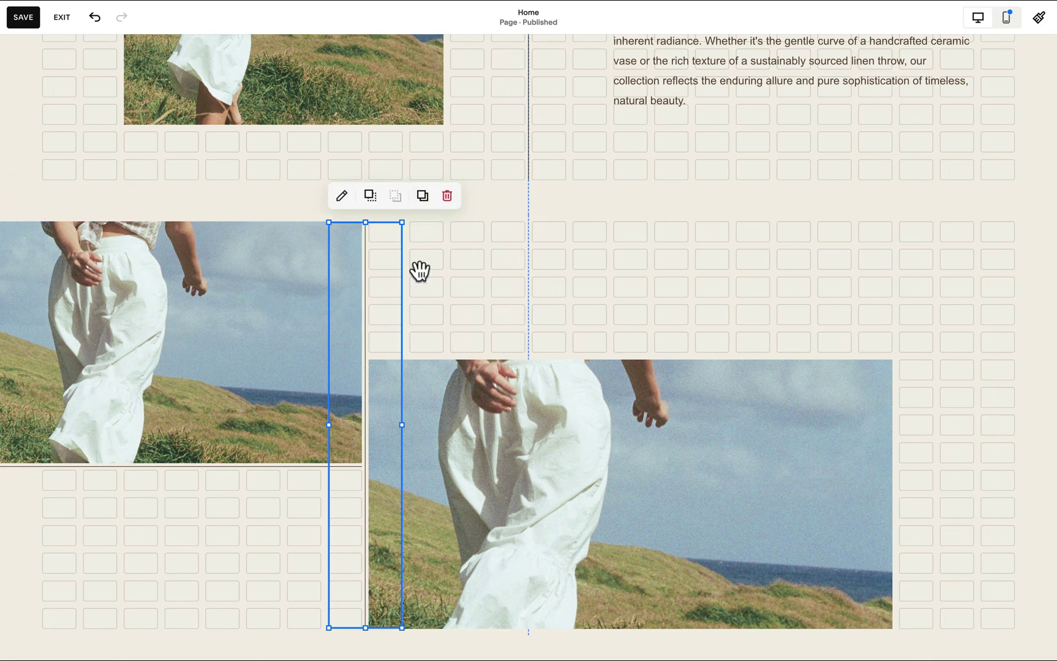
click(284, 466)
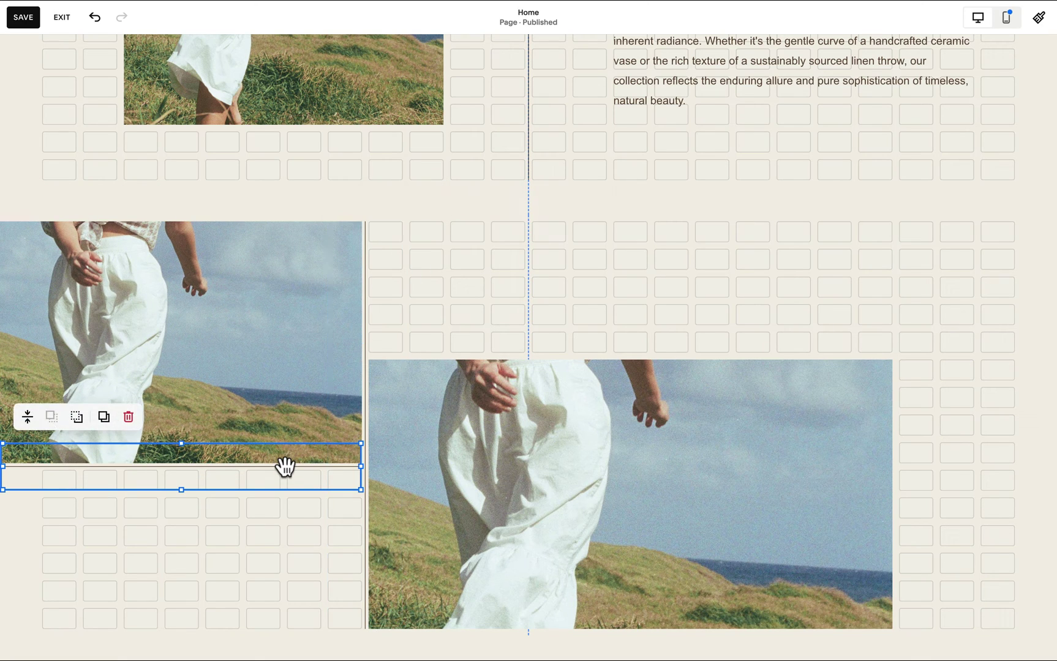
click(452, 292)
click(309, 495)
drag(309, 495, 678, 357)
drag(770, 358, 1051, 359)
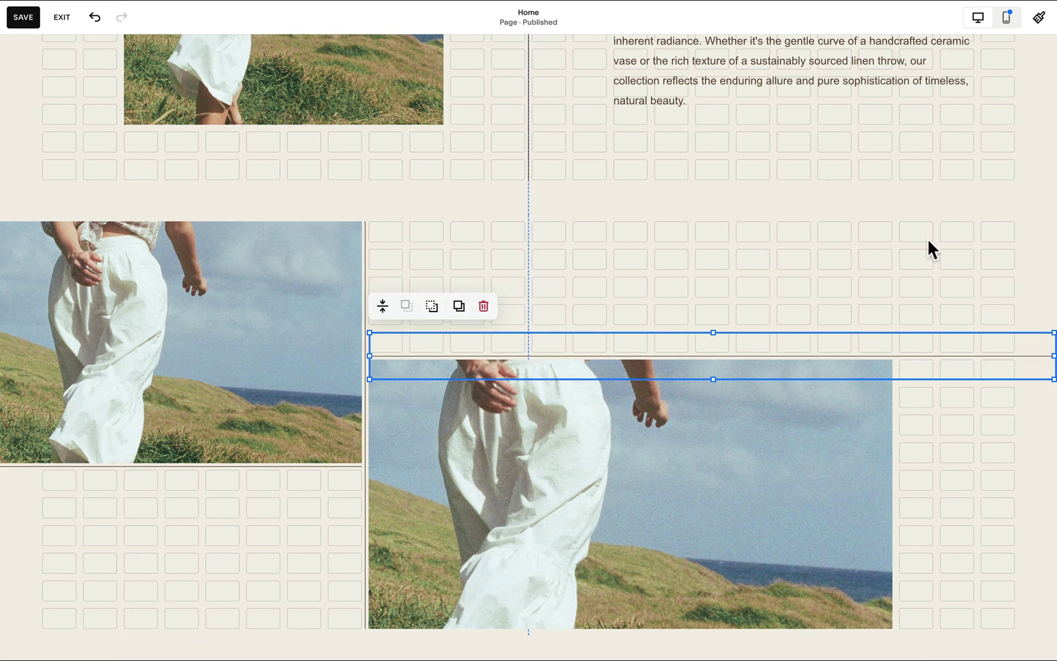
key(ctrl+s)
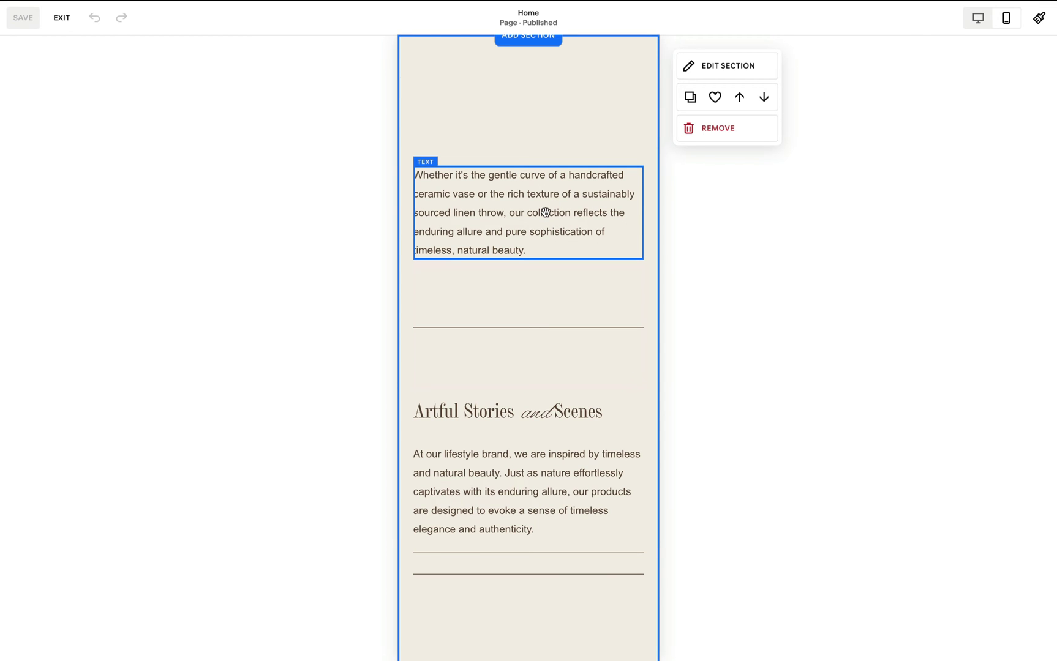
Move the mobile paragraph up and shrink the shape block beneath it into a thin line.
click(546, 213)
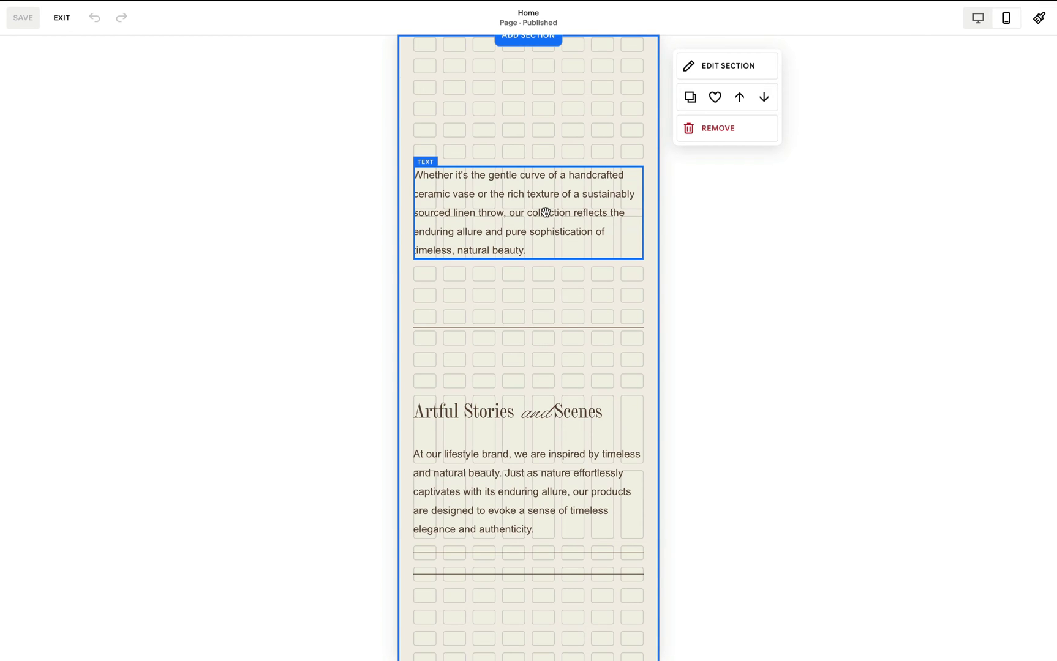
drag(545, 212, 544, 149)
click(544, 392)
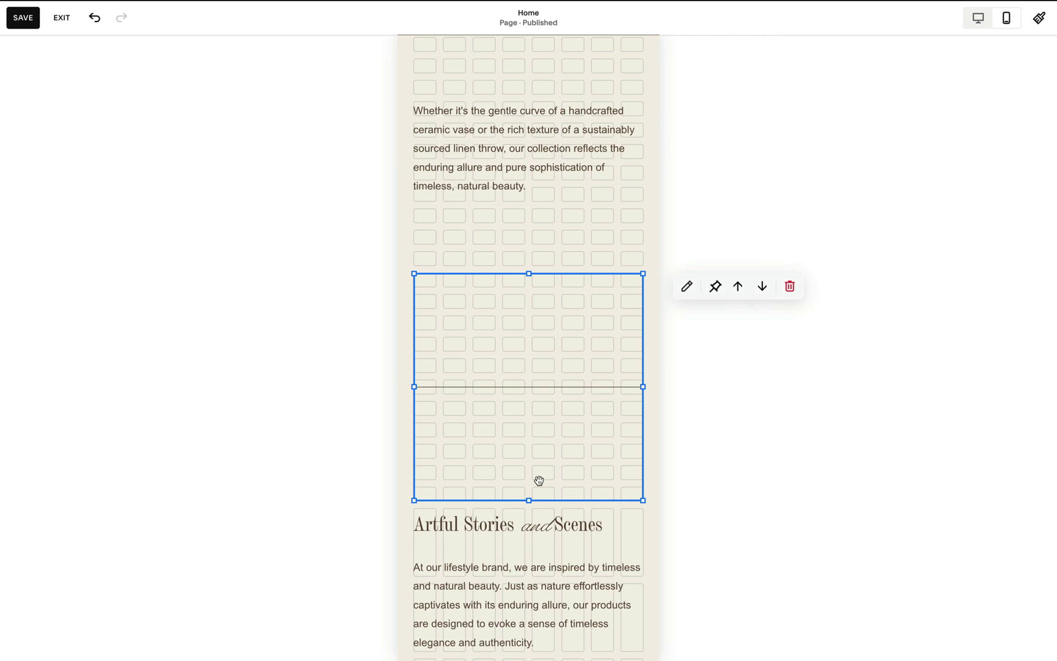
drag(528, 501, 526, 310)
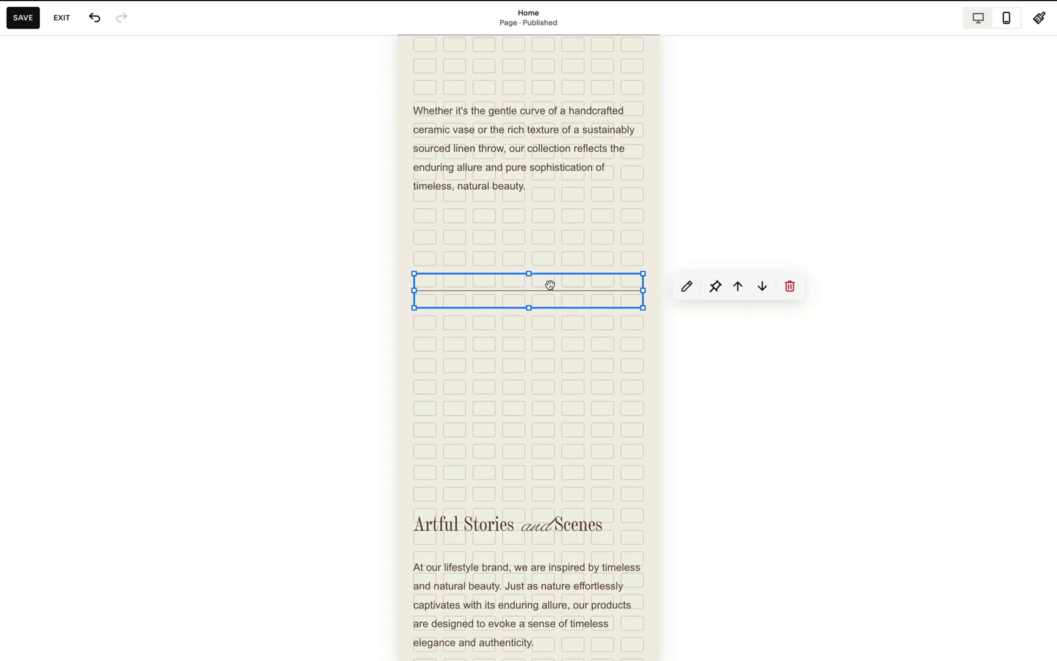
key(ctrl+s)
Place the vase paragraph directly below the picnic image and return to the desktop layout.
scroll(578, 489, up, 3)
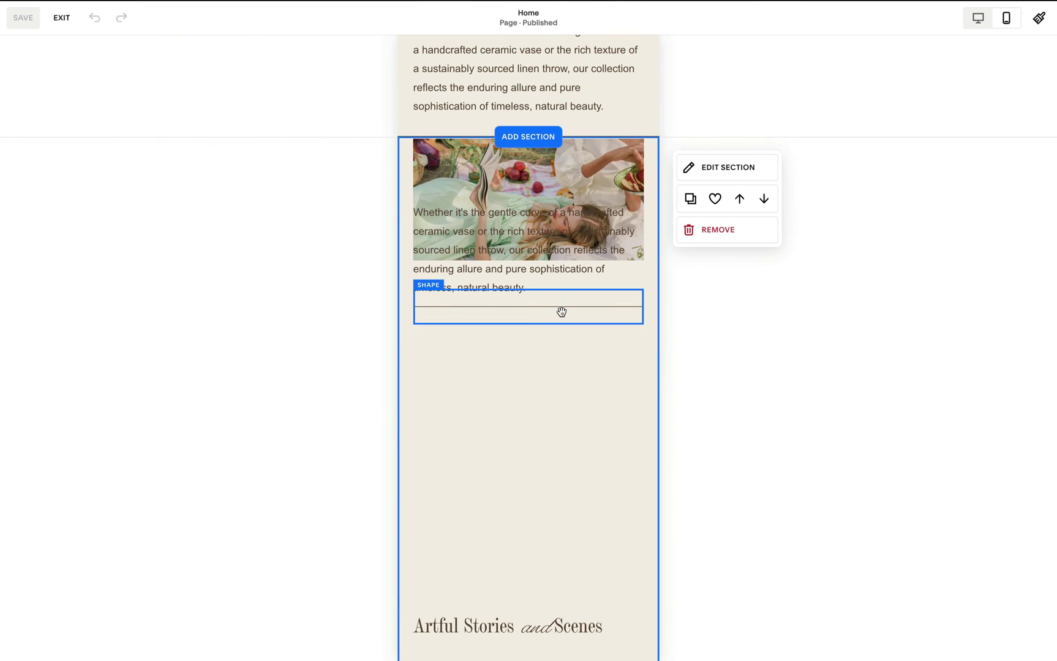
drag(561, 309, 558, 447)
drag(559, 280, 556, 340)
click(981, 21)
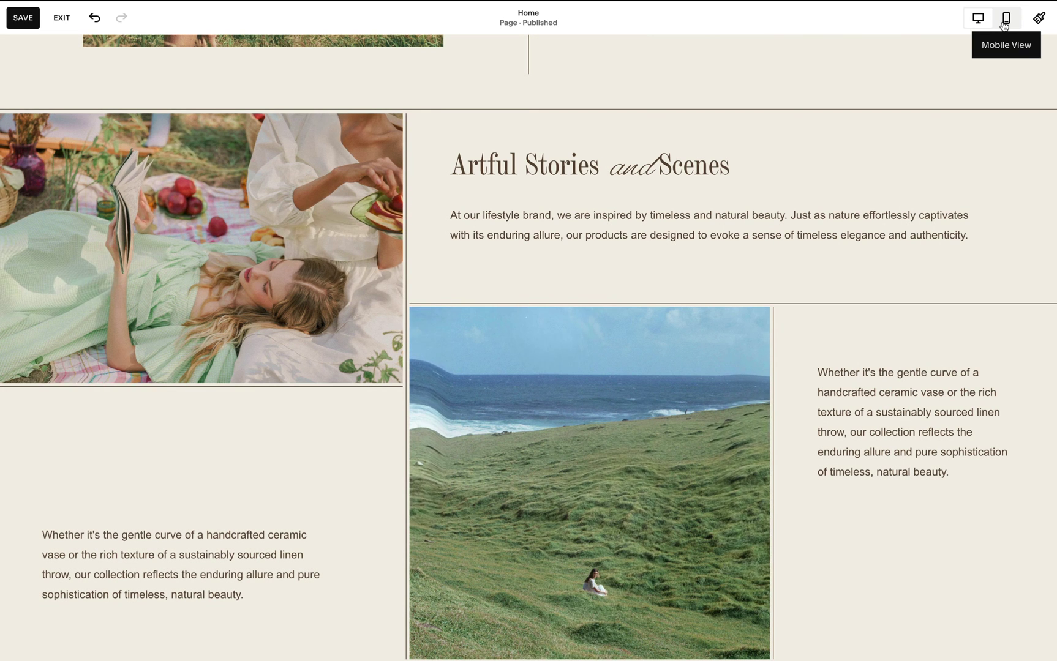
In mobile view, set the divider right under the picnic paragraph, stretched to full section width.
click(1005, 19)
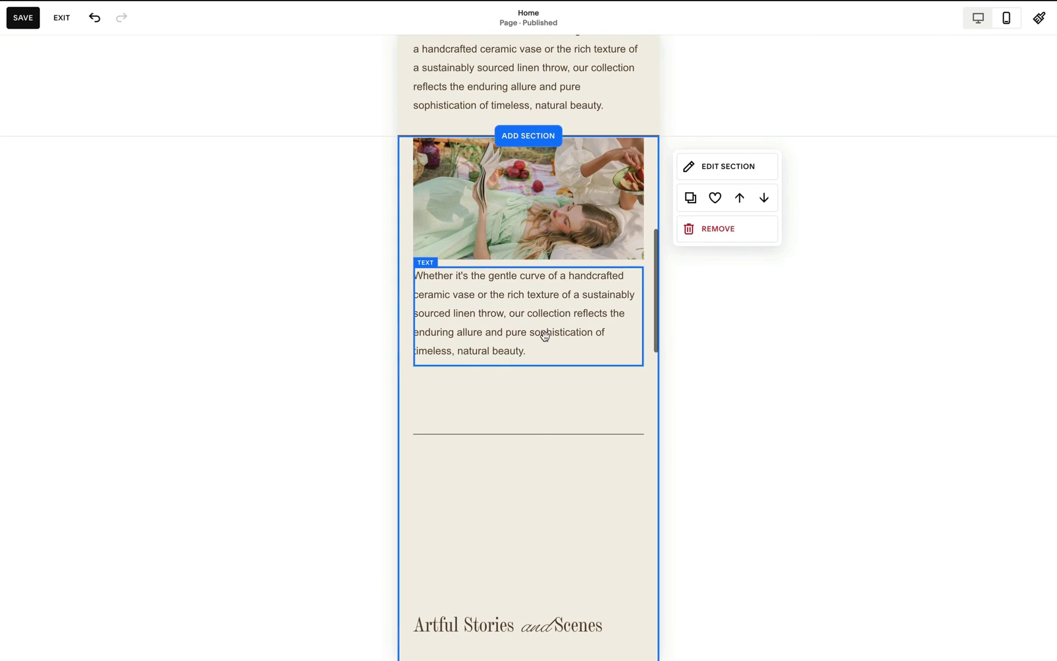
drag(539, 436, 538, 384)
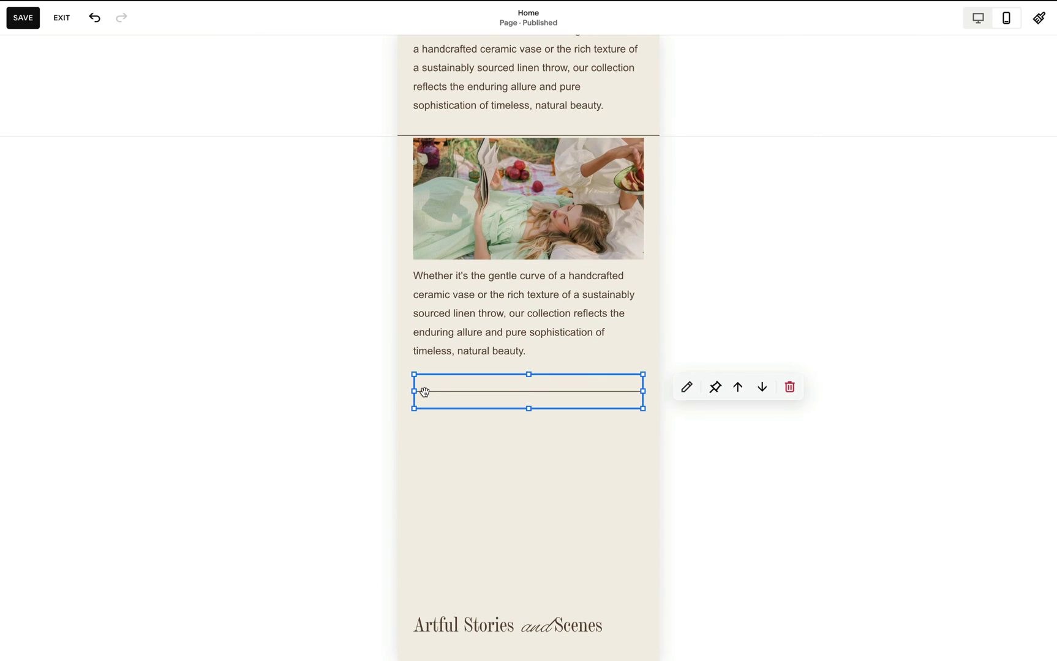
drag(469, 390, 401, 373)
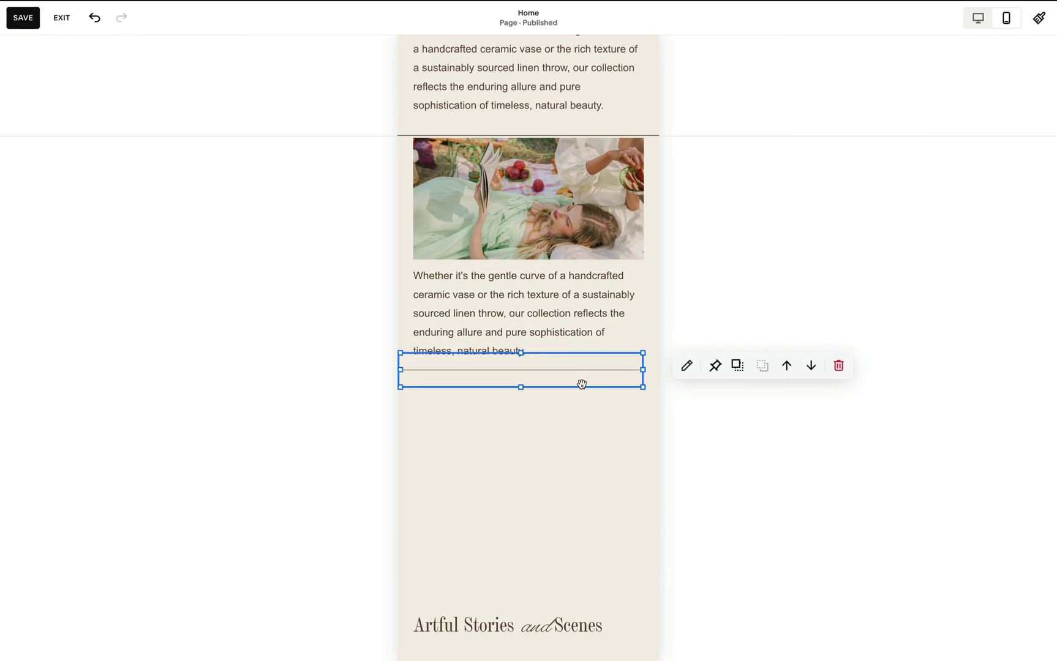
drag(641, 369, 657, 368)
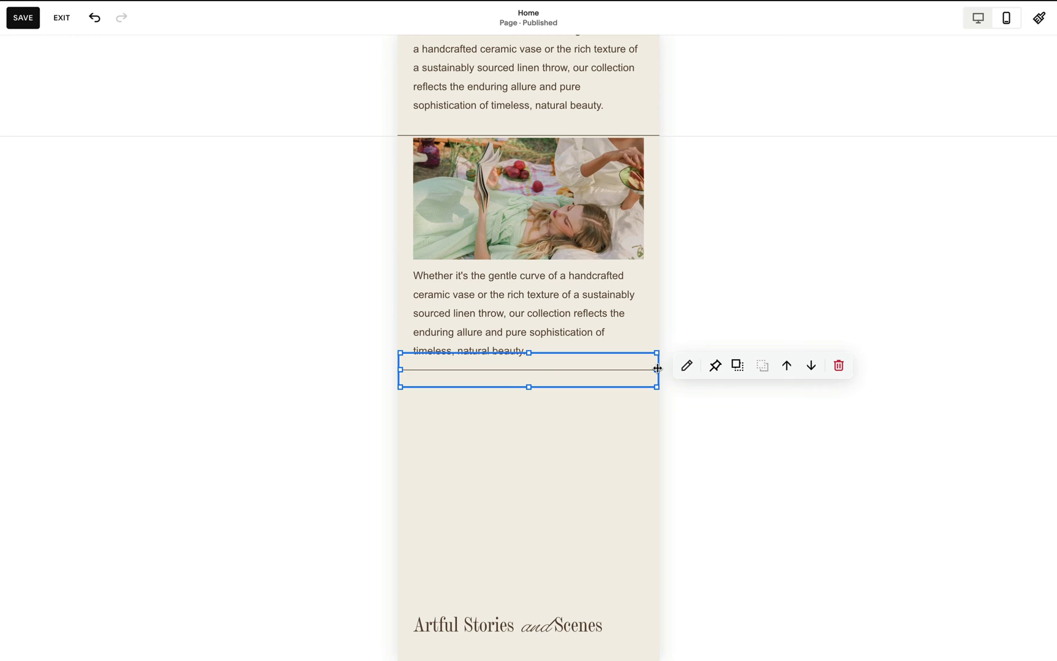
Move the grass image up to sit above the Artful Stories and Scenes heading.
scroll(460, 542, down, 2)
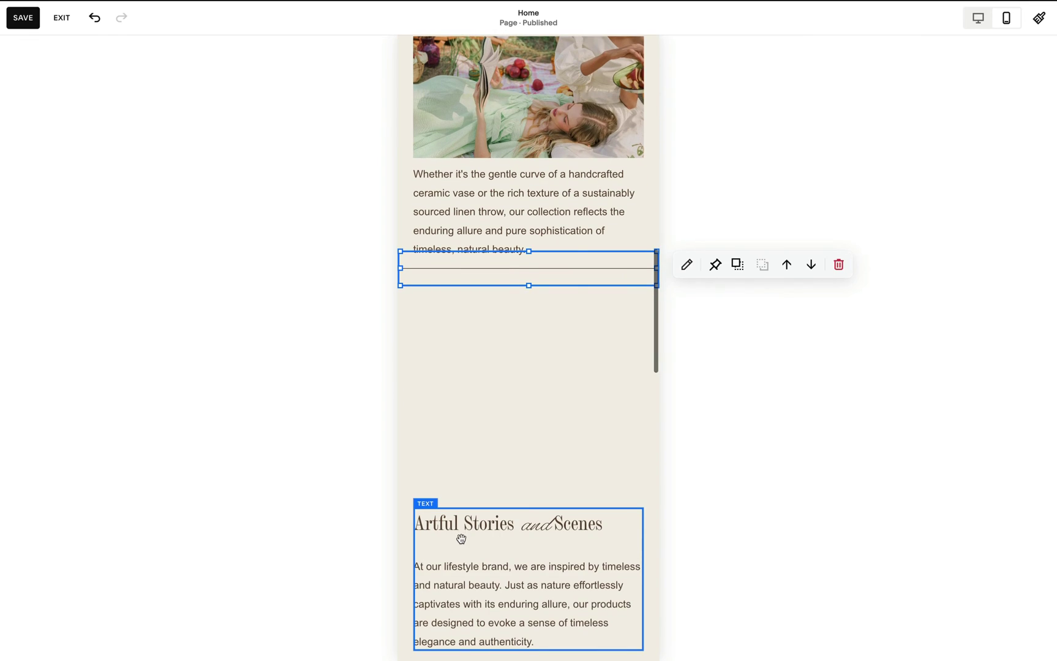
drag(493, 533, 490, 340)
scroll(520, 382, down, 6)
drag(520, 383, 522, 139)
drag(540, 80, 539, 130)
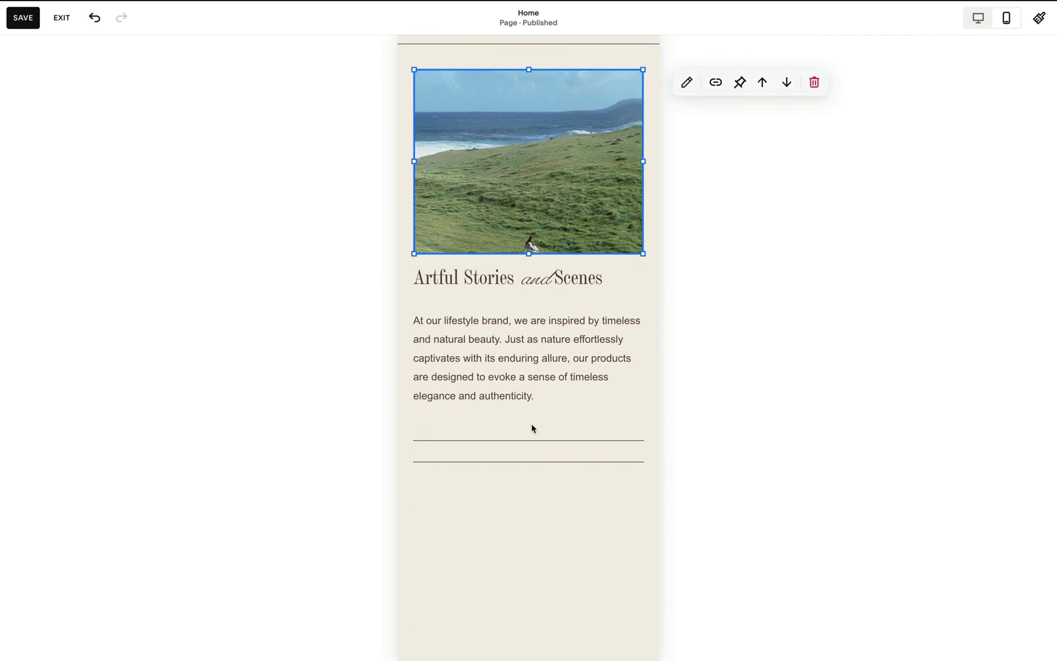
Move the lower divider line further down and bring the lower paragraph up the page.
drag(538, 461, 530, 558)
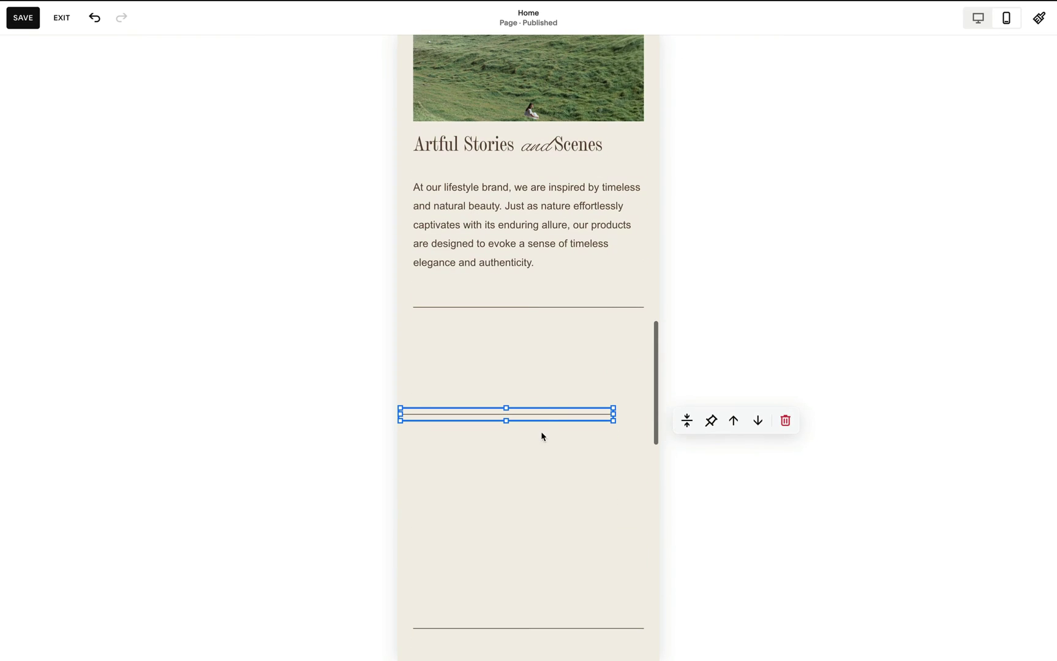
click(573, 427)
click(594, 417)
scroll(593, 415, down, 5)
drag(564, 441, 578, 229)
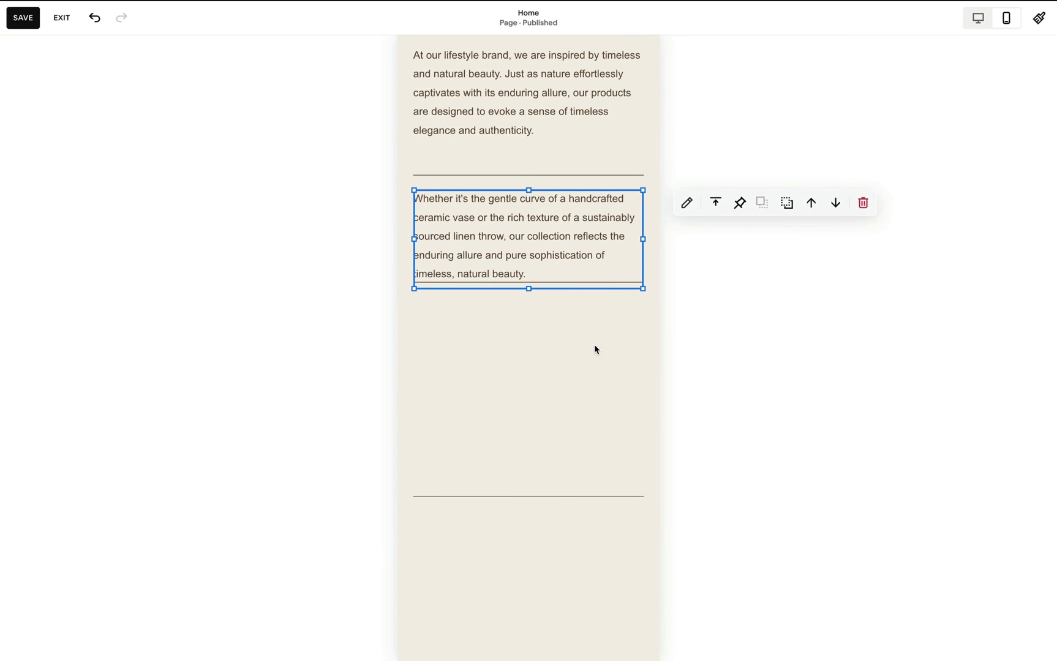
click(588, 429)
scroll(570, 438, up, 4)
click(559, 435)
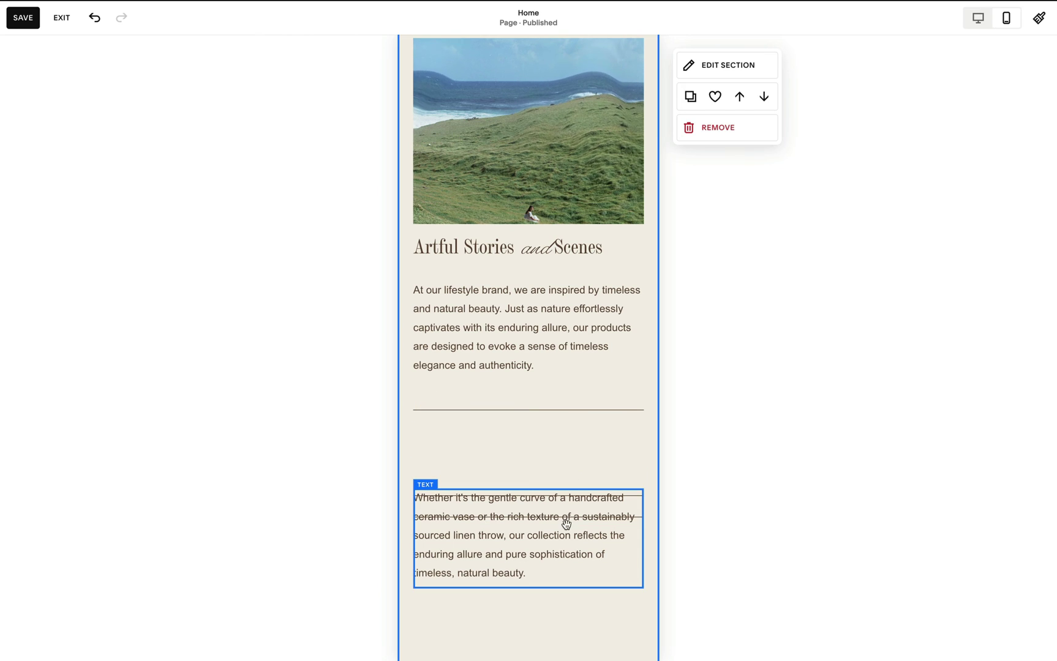
Drop the vase paragraph beneath both divider lines and send the small block over the coastal photo to the back.
drag(562, 528, 564, 485)
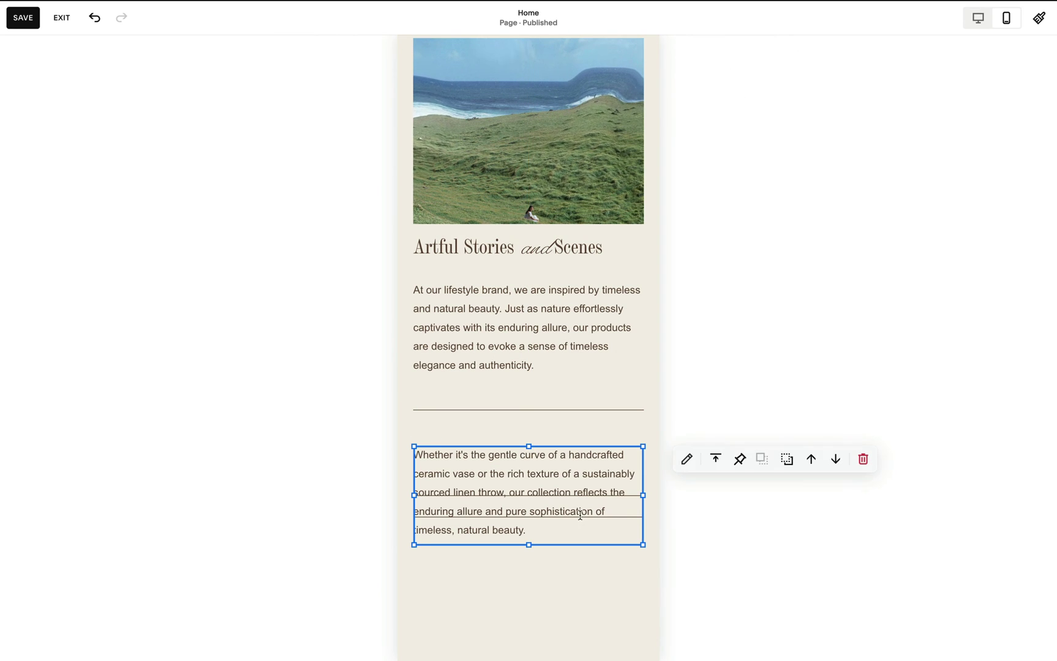
click(601, 591)
drag(604, 524, 603, 616)
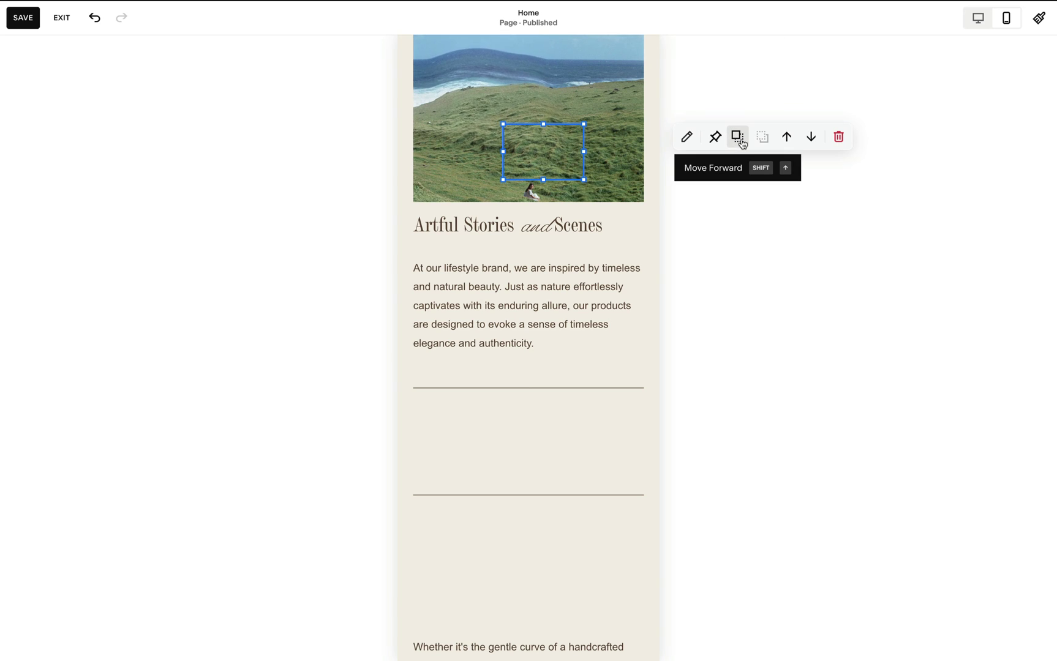
click(737, 137)
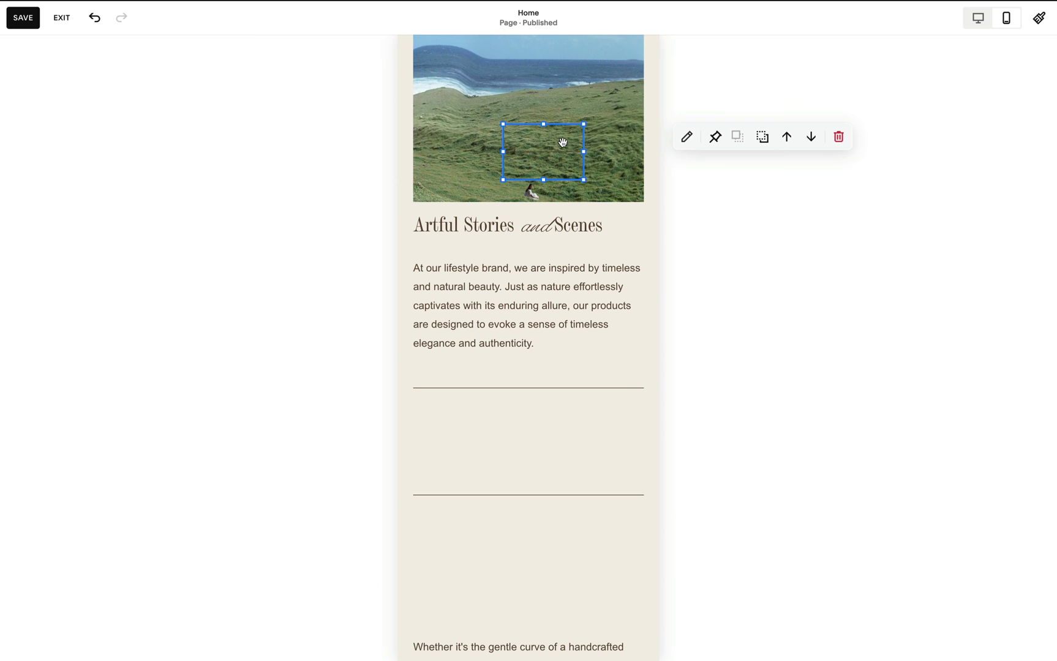
click(763, 139)
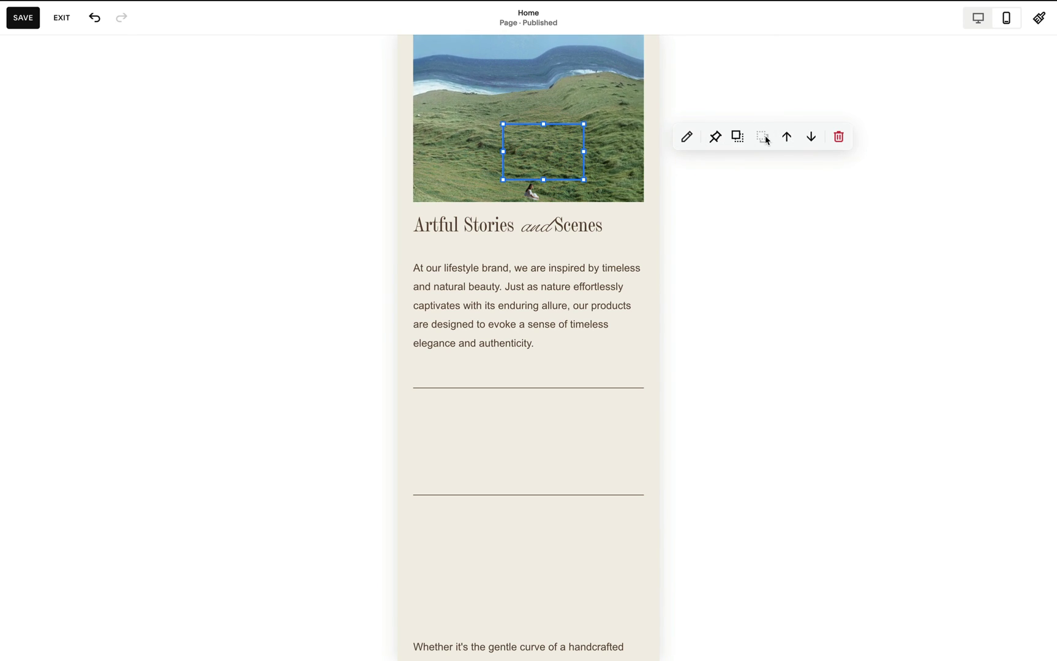
Move the vase paragraph up between the lines and place a divider directly beneath it.
scroll(523, 496, down, 2)
click(523, 499)
drag(535, 426, 536, 532)
drag(513, 639, 514, 392)
drag(489, 510, 384, 437)
drag(622, 443, 663, 437)
Stretch the upper divider line to the full section width.
click(629, 305)
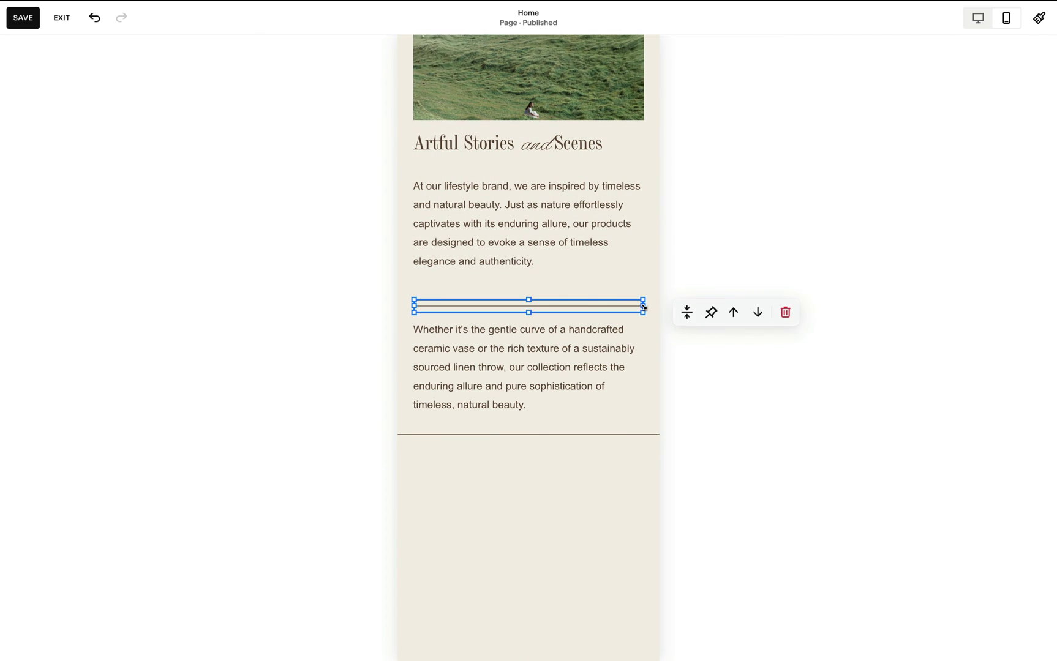
drag(643, 305, 663, 309)
drag(497, 299, 371, 300)
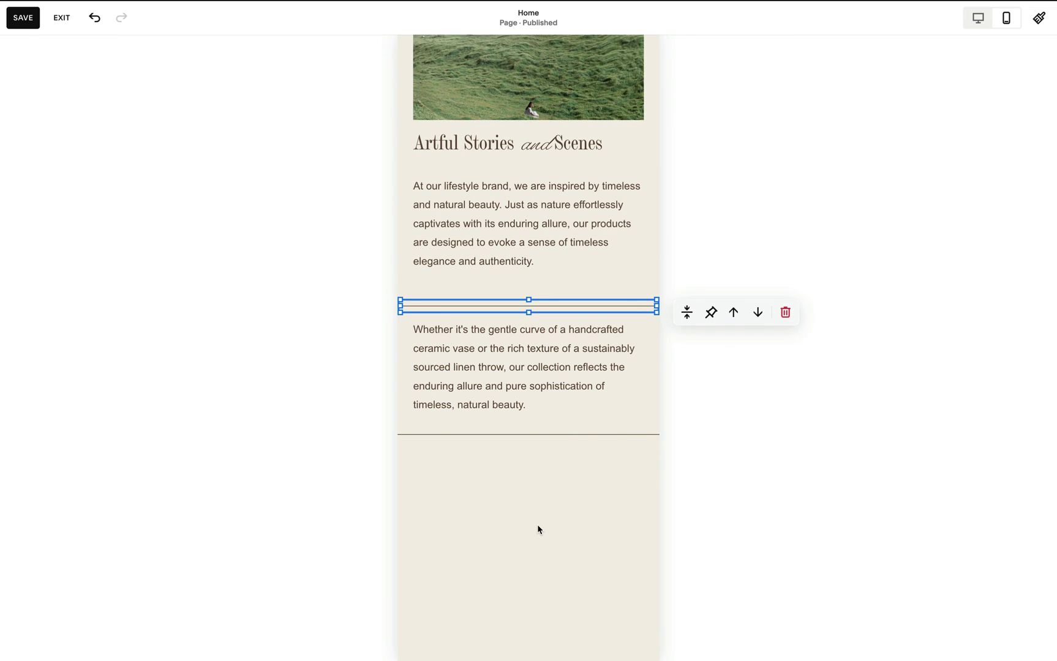
scroll(538, 528, down, 10)
scroll(538, 528, up, 7)
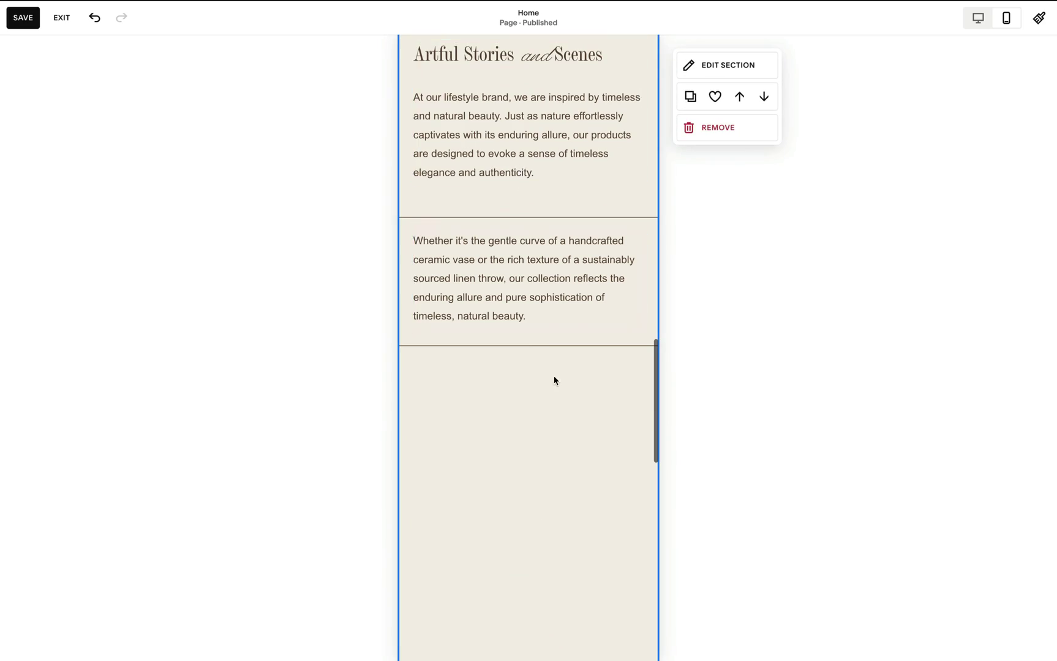
scroll(560, 321, up, 1)
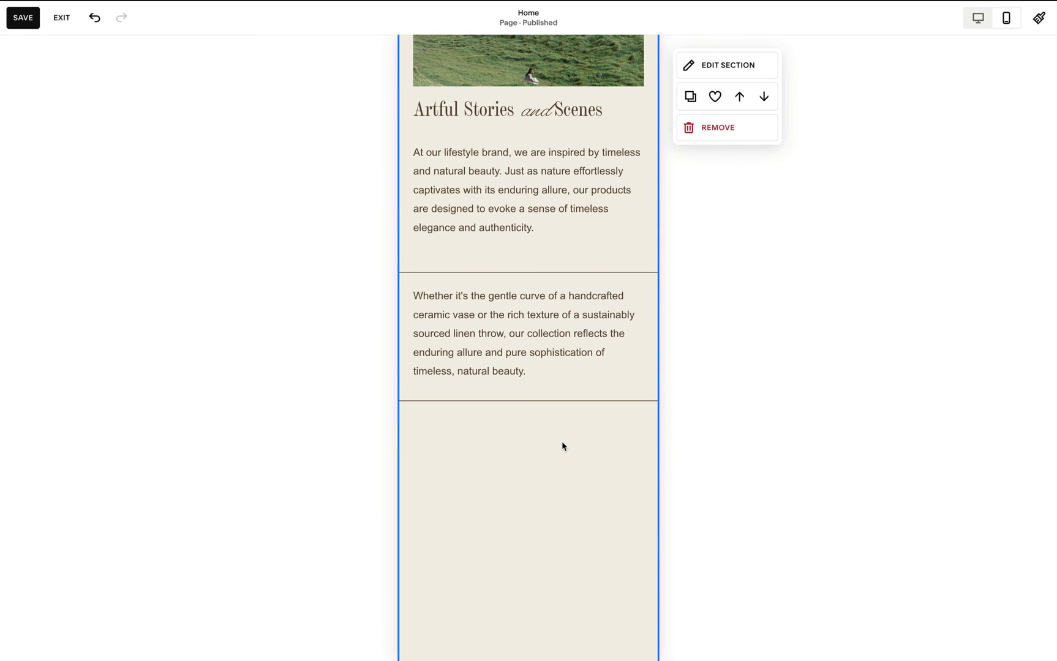
scroll(561, 447, down, 2)
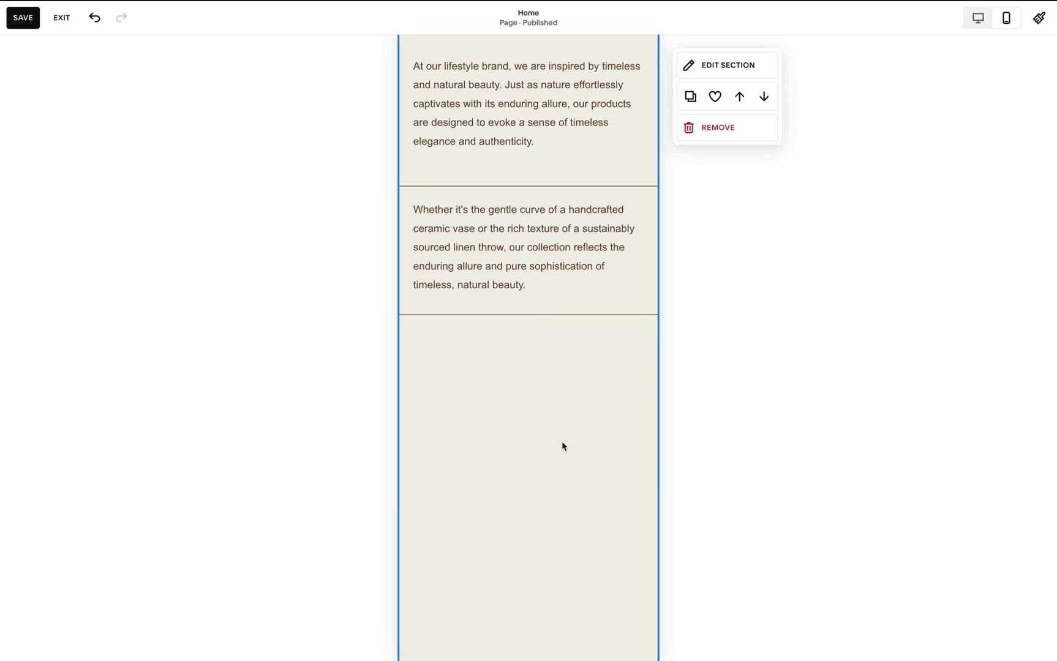
scroll(555, 386, down, 3)
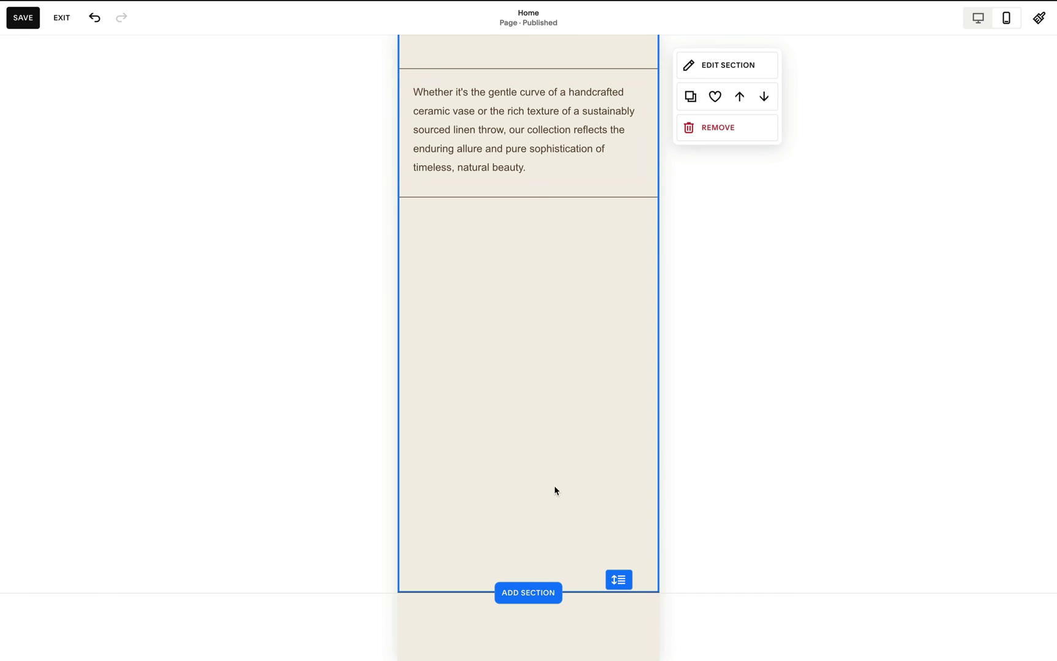
Pull the mobile section's bottom edge up to just under the framed paragraph.
click(621, 579)
drag(620, 580, 597, 198)
click(597, 198)
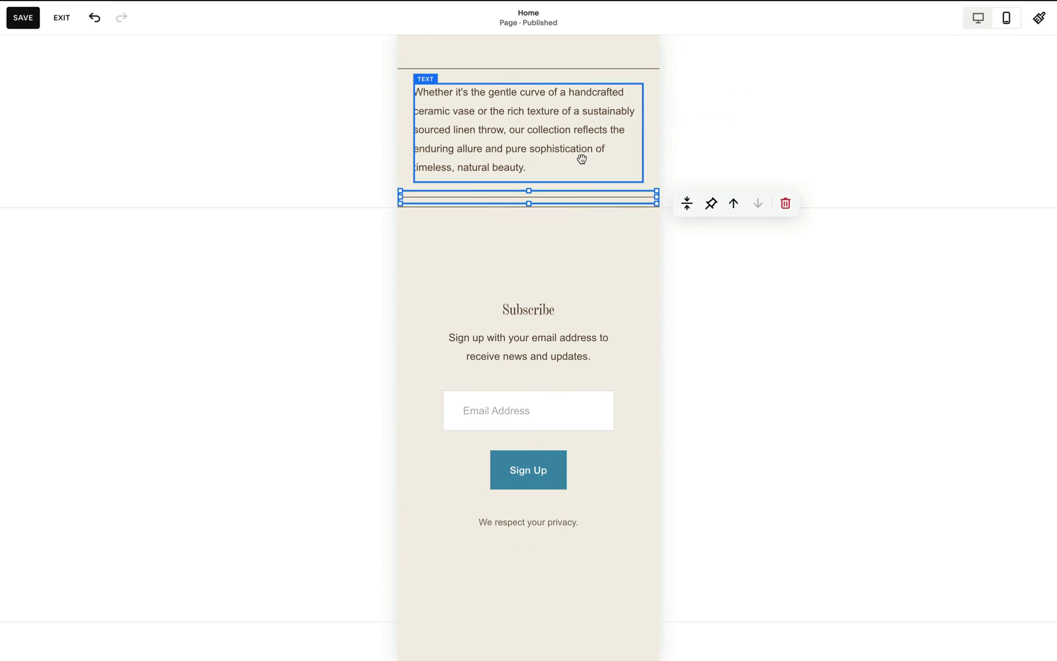
scroll(582, 162, up, 15)
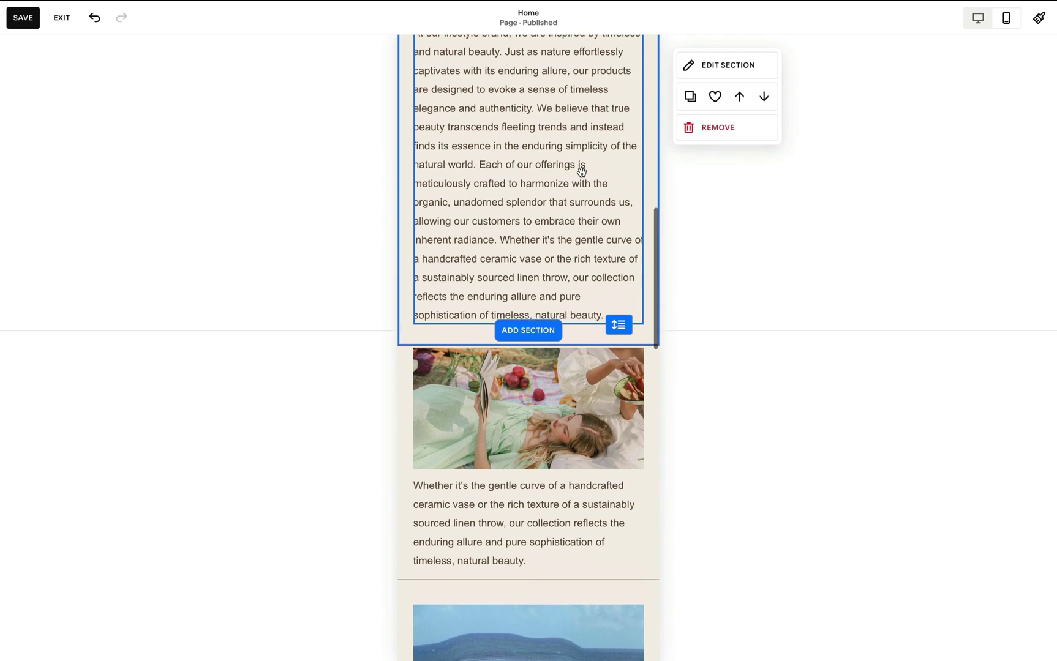
scroll(581, 172, up, 3)
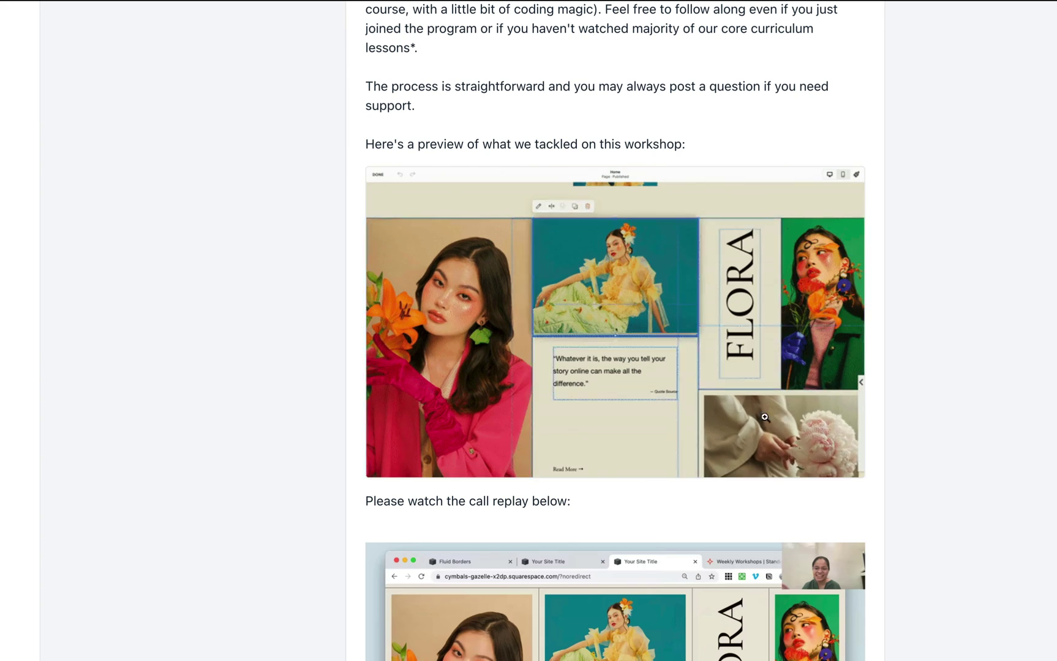
Scroll down the workshop page past the preview and call replay toward Up for a Challenge?
scroll(748, 411, down, 3)
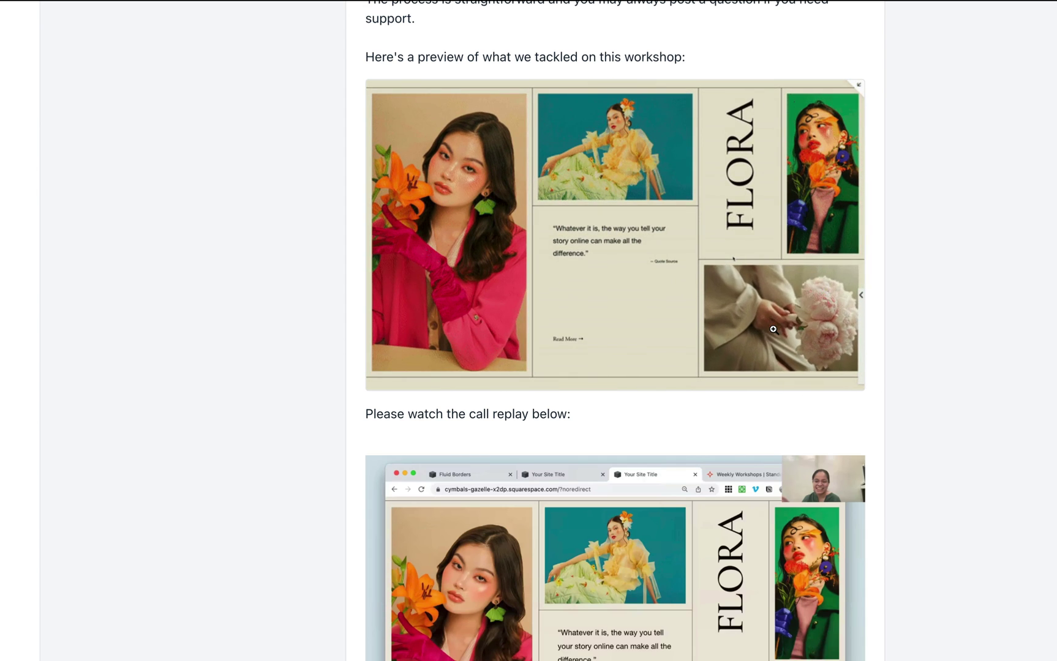
scroll(773, 329, down, 10)
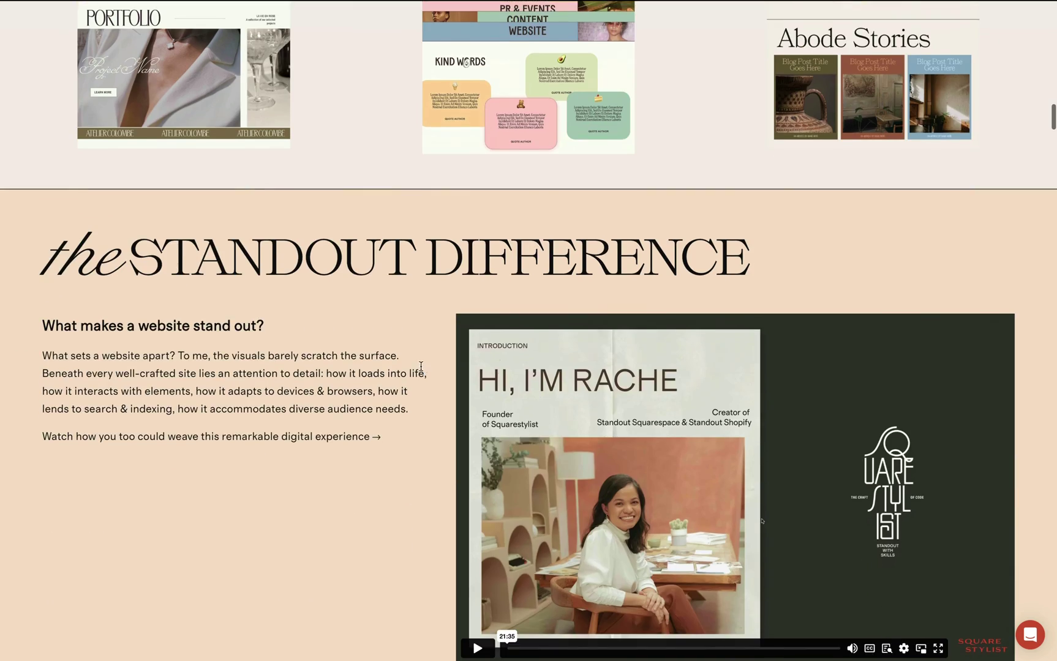
scroll(421, 366, down, 12)
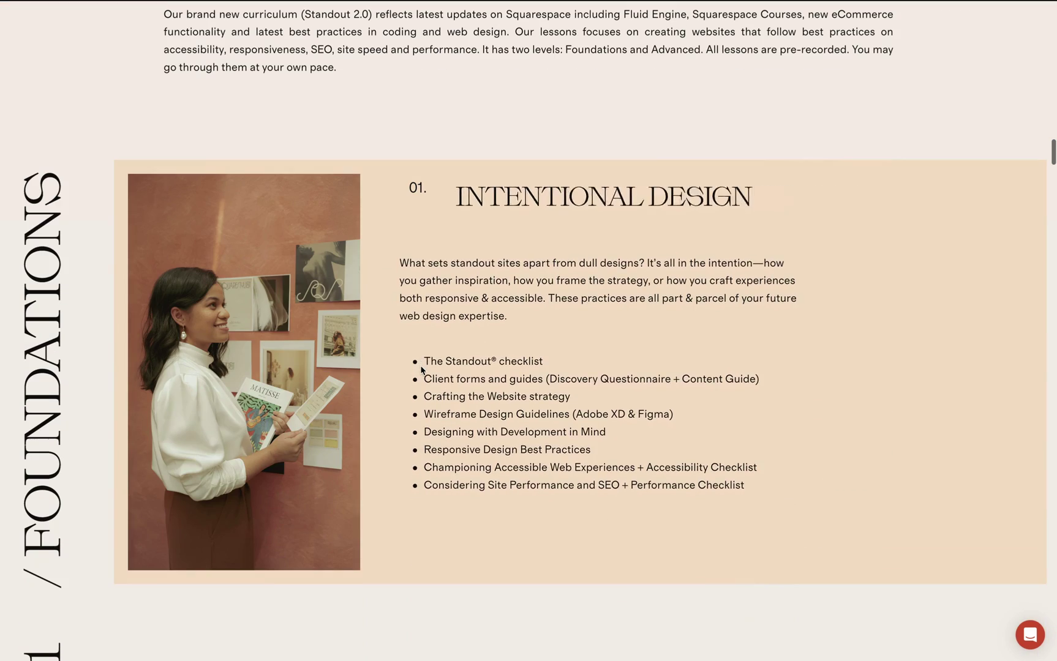